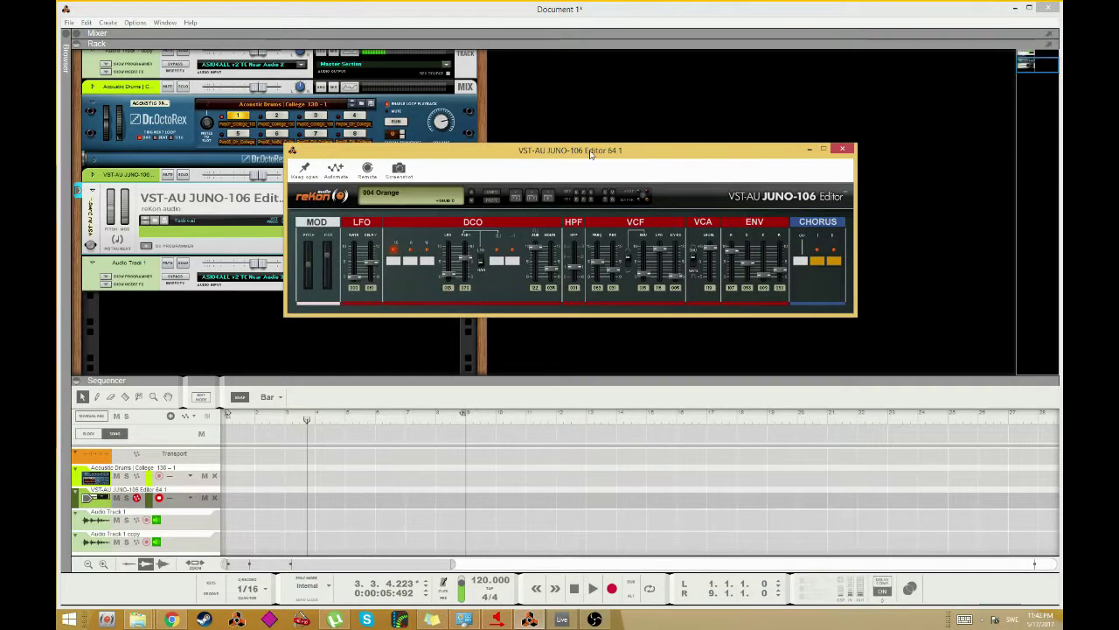
# - Switch the JUNO-106 editor to patch 003 Radical and move its window off the rack devices
pyautogui.moveTo(590, 153); pyautogui.dragTo(525, 153)
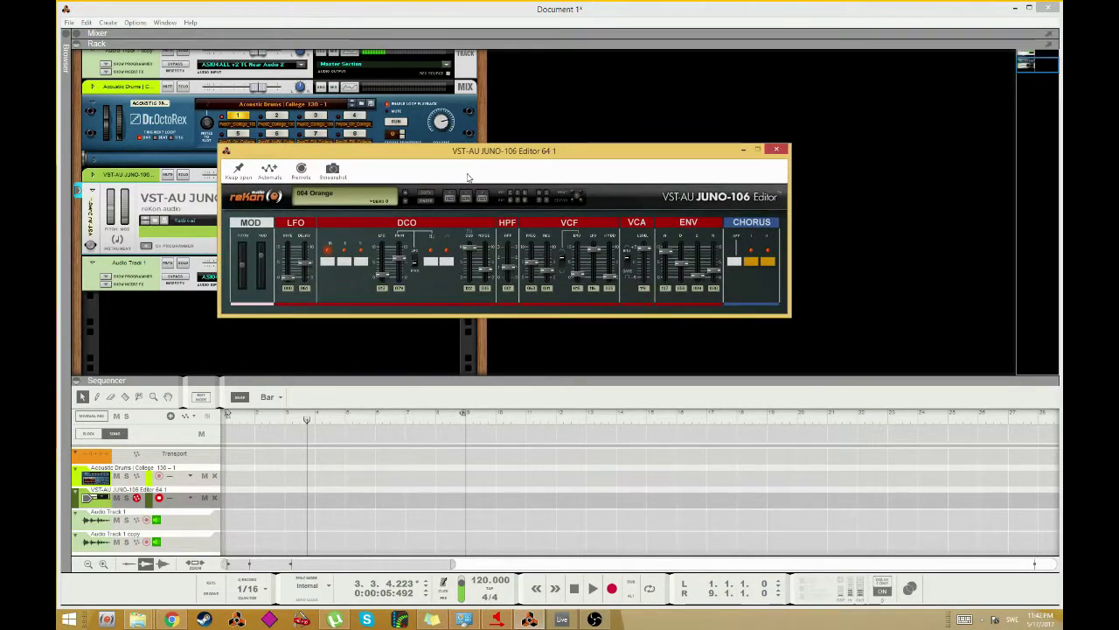
pyautogui.moveTo(491, 154); pyautogui.dragTo(493, 144)
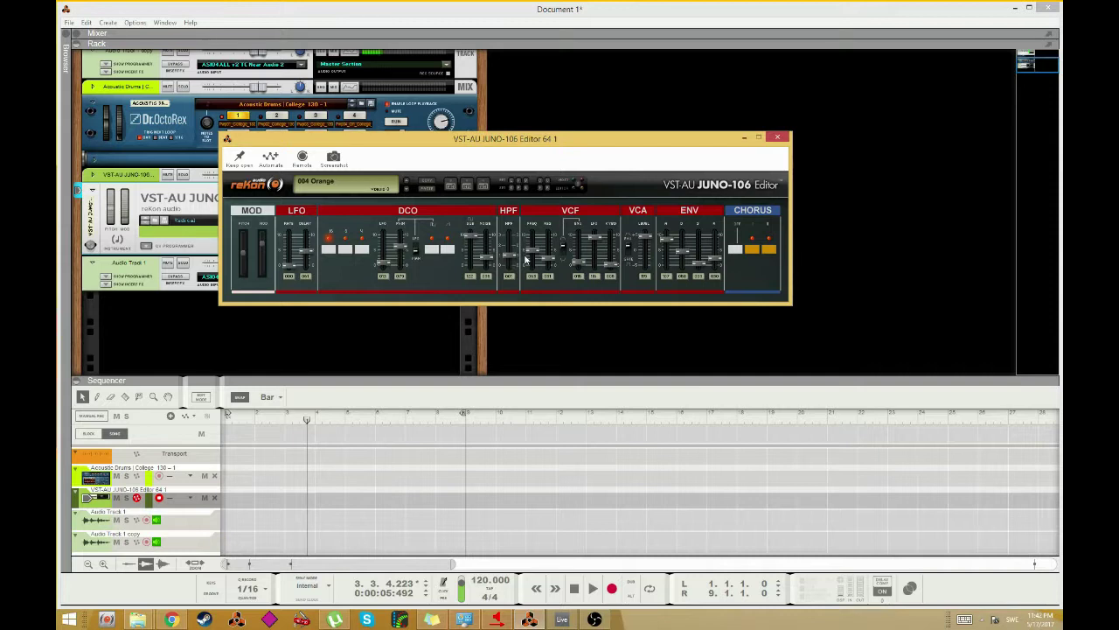
pyautogui.moveTo(516, 140); pyautogui.dragTo(560, 145)
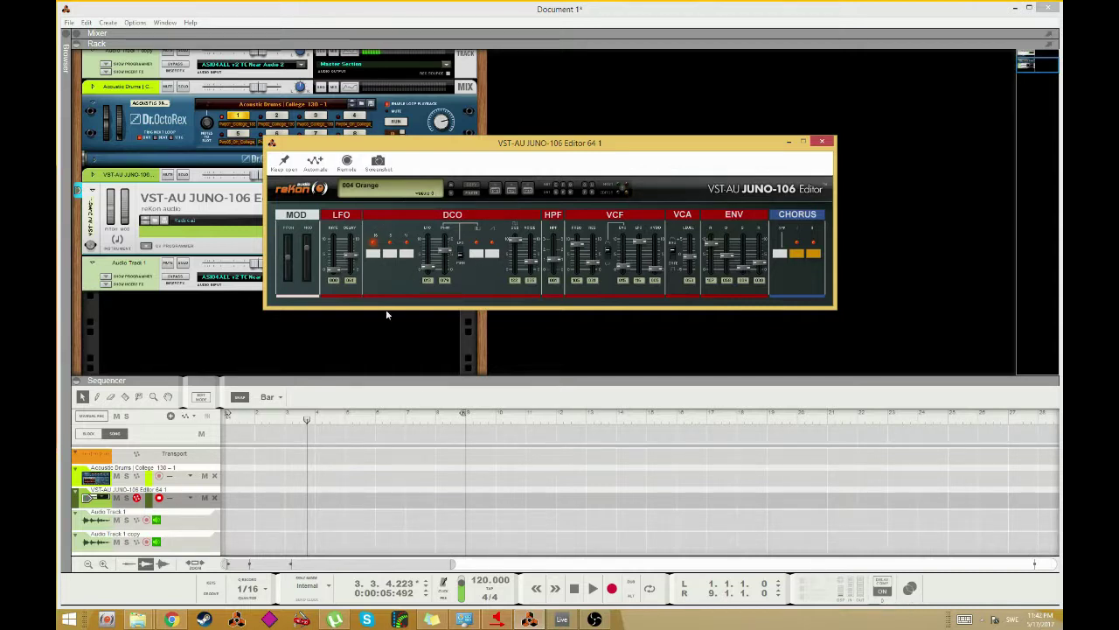
pyautogui.click(451, 194)
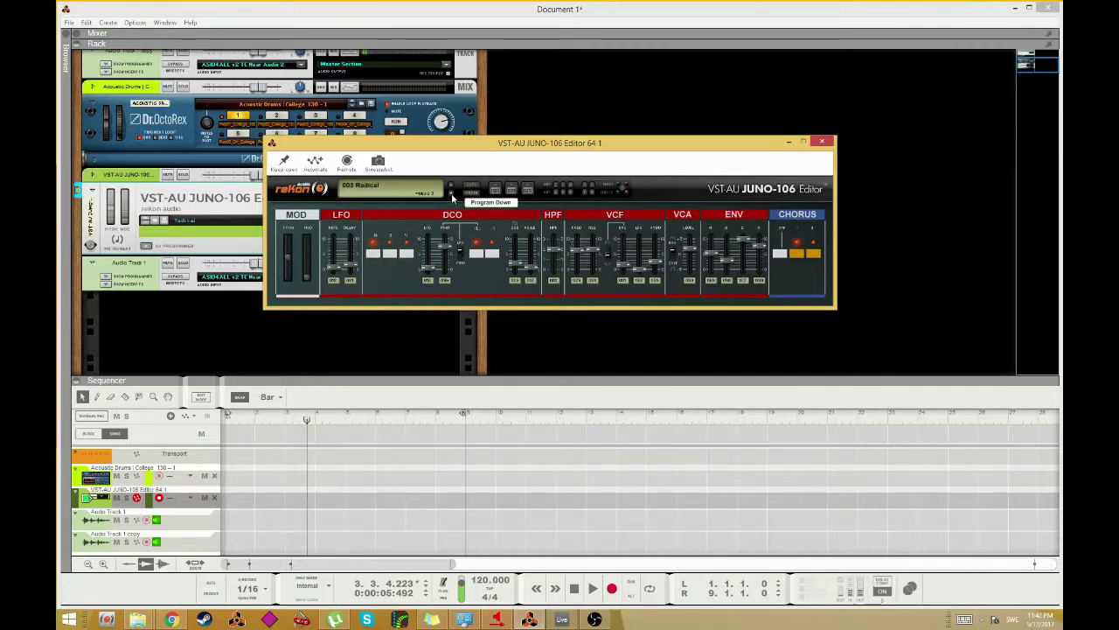
pyautogui.moveTo(409, 143); pyautogui.dragTo(627, 117)
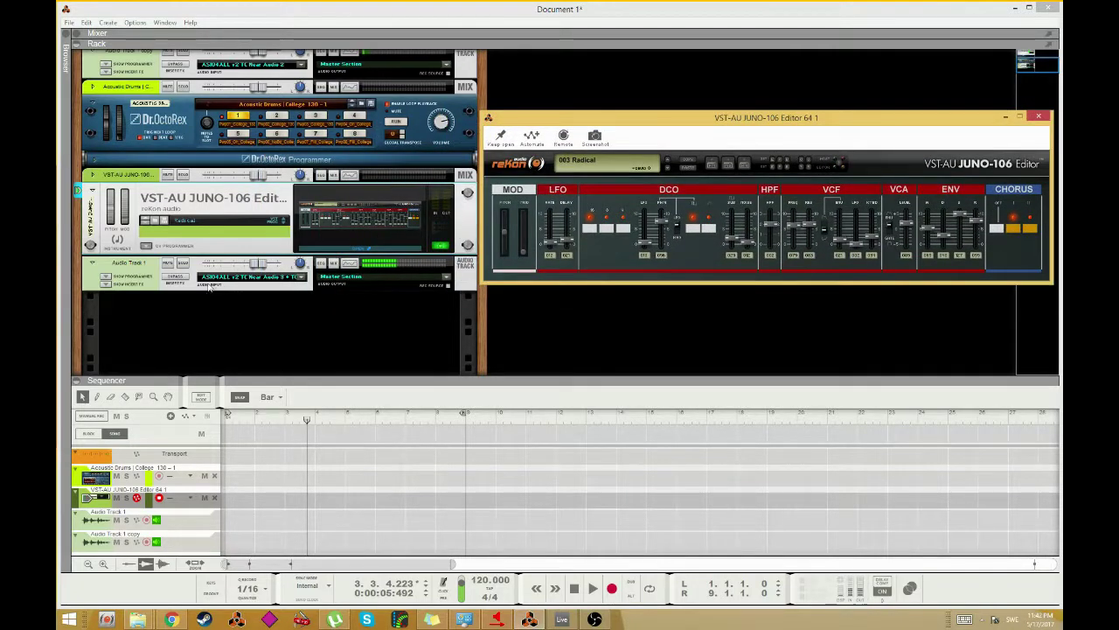
# - Raise Audio Track 1's level slightly and add an RV7000 MkII Reverb to its insert effects
pyautogui.moveTo(259, 263); pyautogui.dragTo(273, 264)
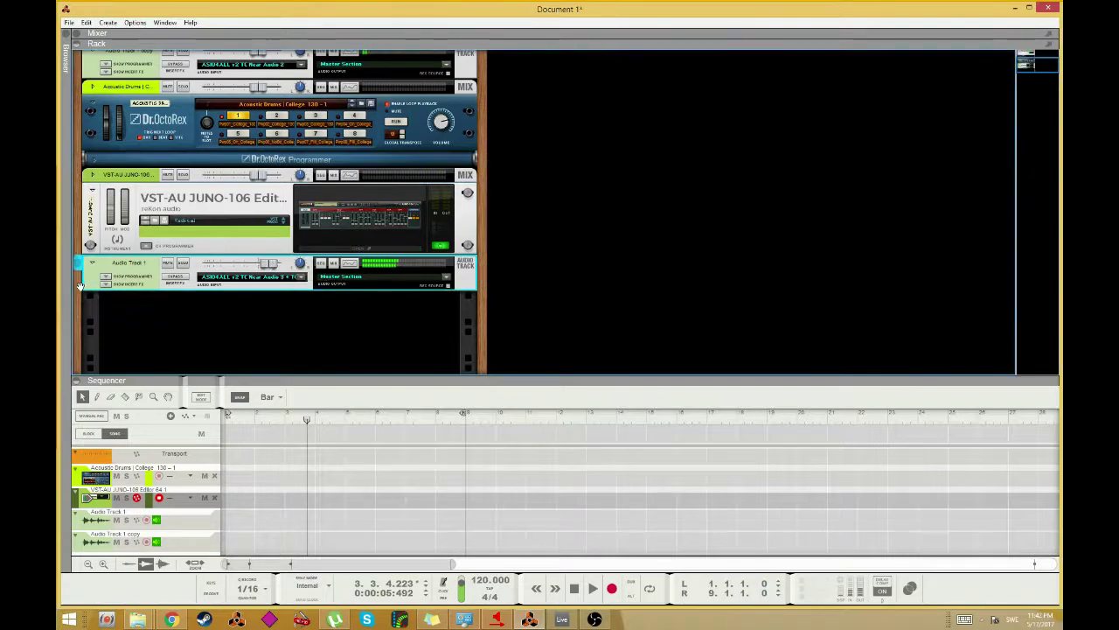
pyautogui.click(106, 285)
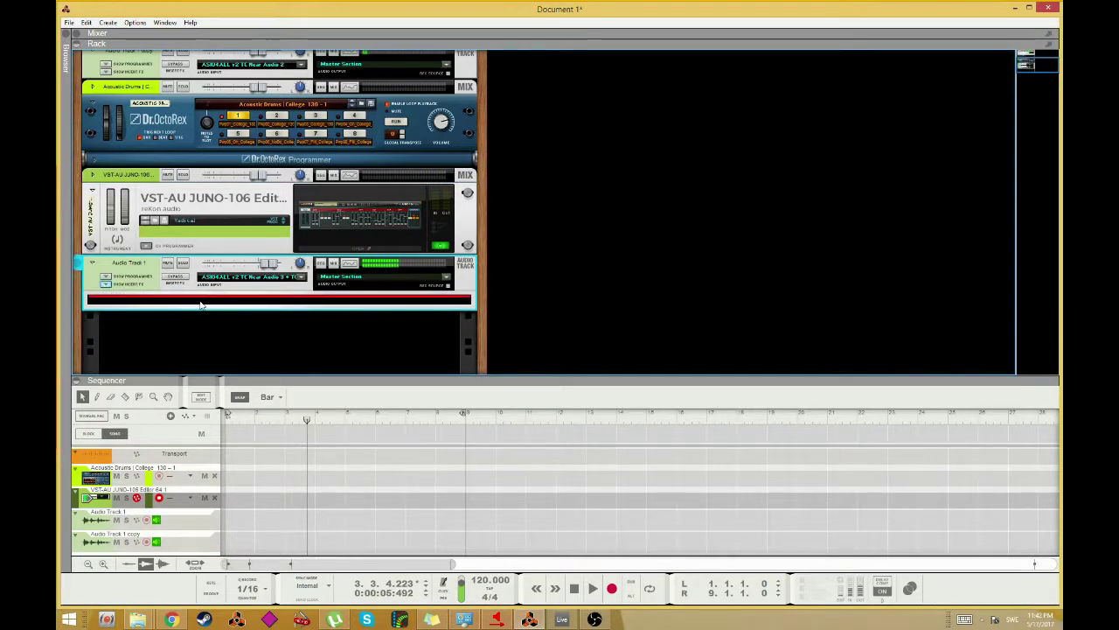
pyautogui.rightClick(200, 304)
pyautogui.moveTo(245, 376)
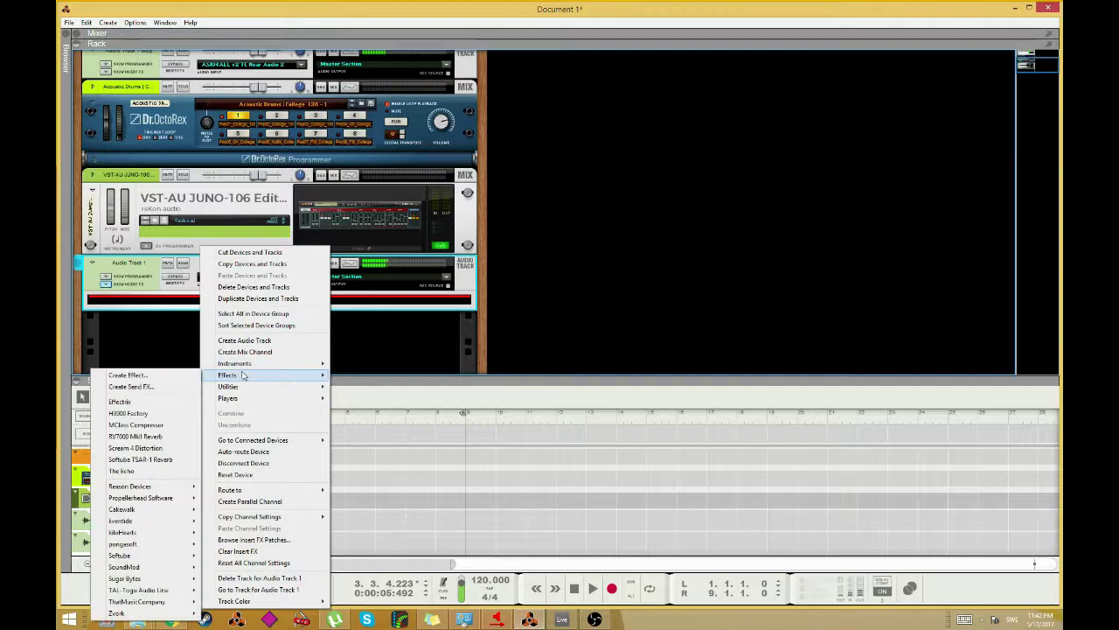
pyautogui.click(148, 437)
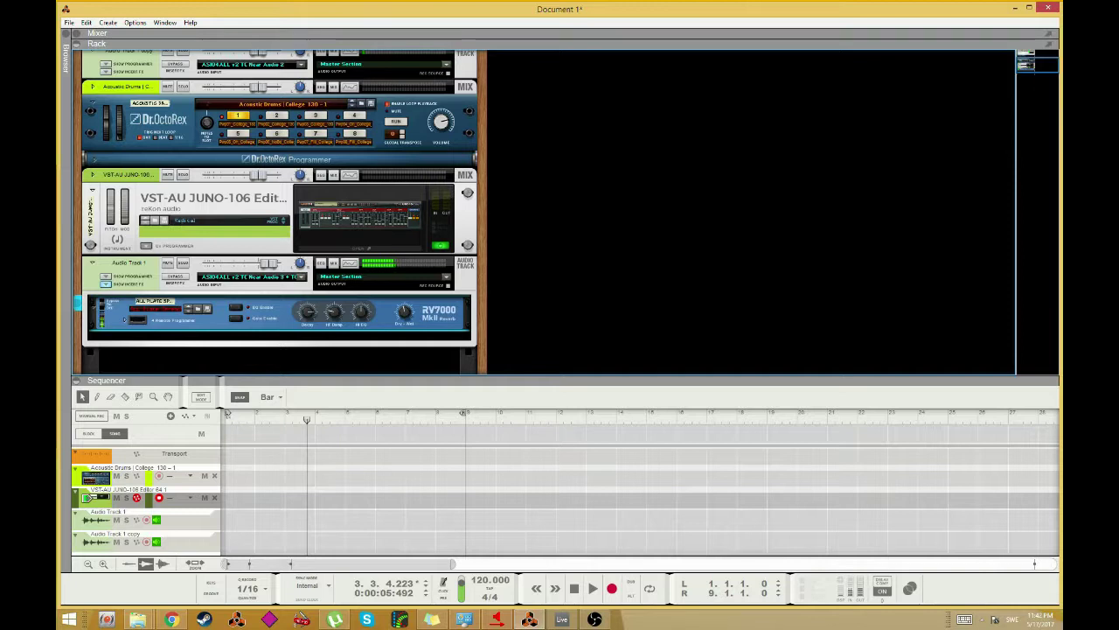
# - Add a Scales & Chords player to the JUNO-106 instrument and turn on Open Chords
pyautogui.click(66, 57)
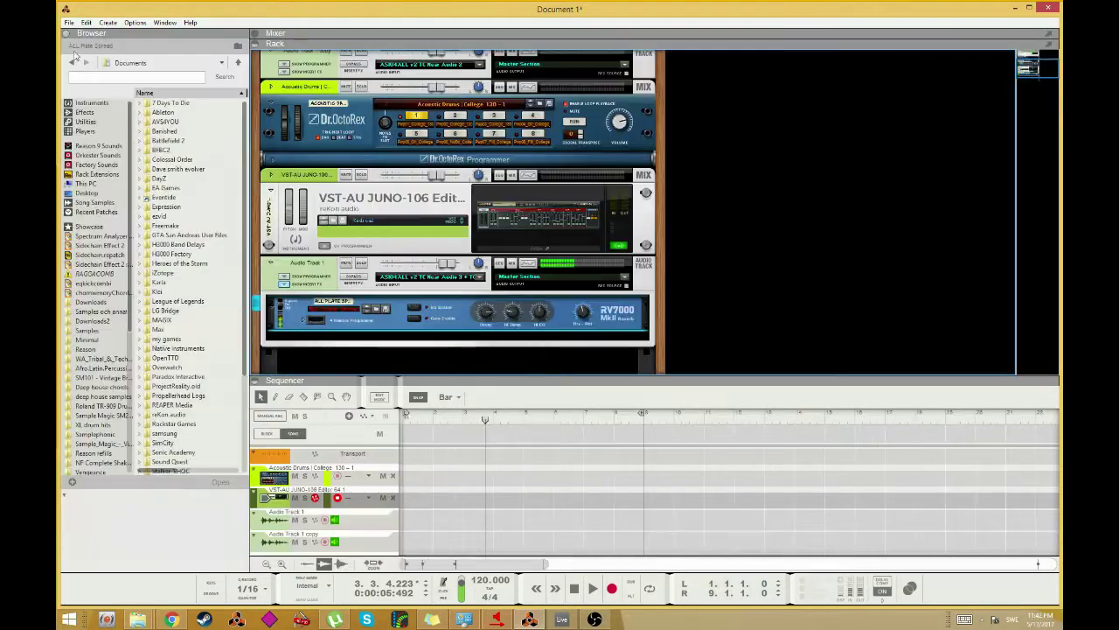
pyautogui.click(85, 131)
pyautogui.moveTo(190, 181)
pyautogui.mouseDown()
pyautogui.moveTo(489, 162)
pyautogui.moveTo(420, 208)
pyautogui.moveTo(428, 223)
pyautogui.mouseUp()
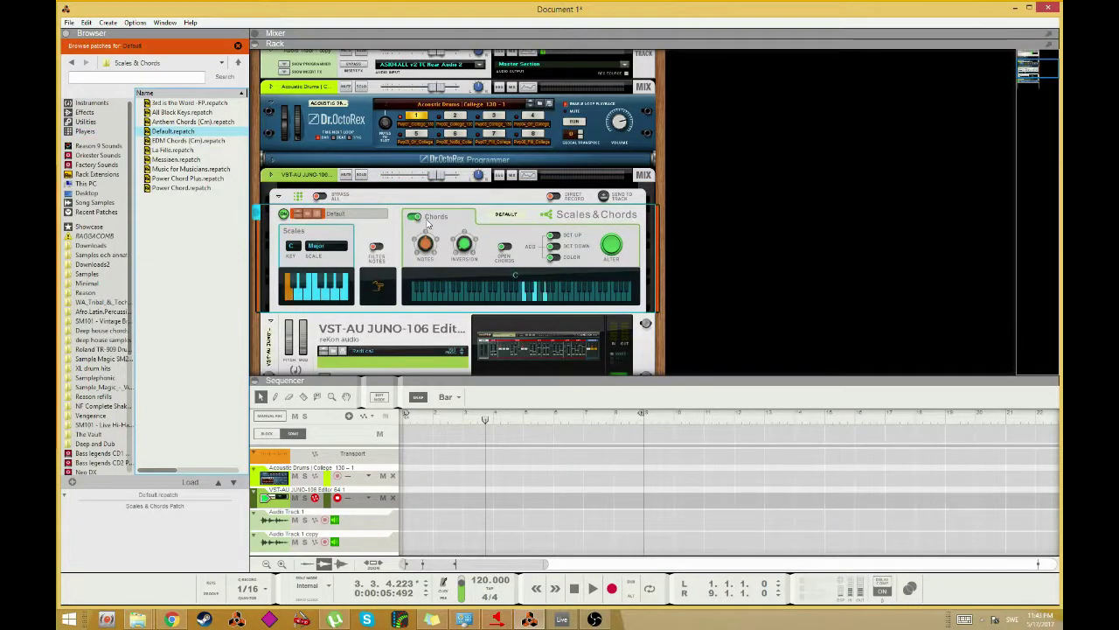
pyautogui.click(459, 247)
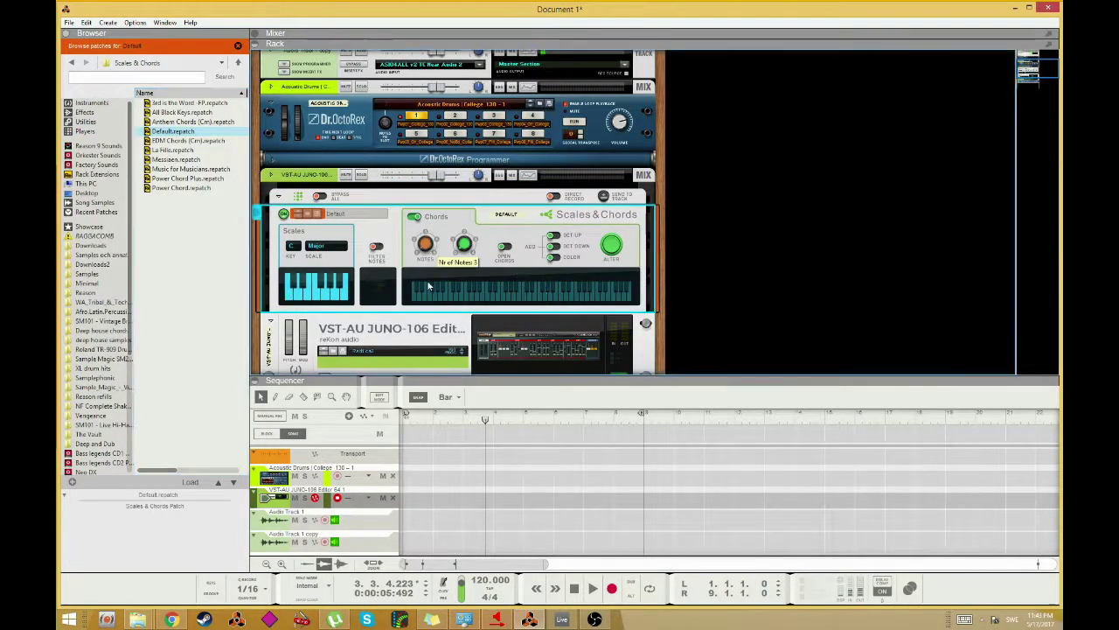
pyautogui.moveTo(466, 251)
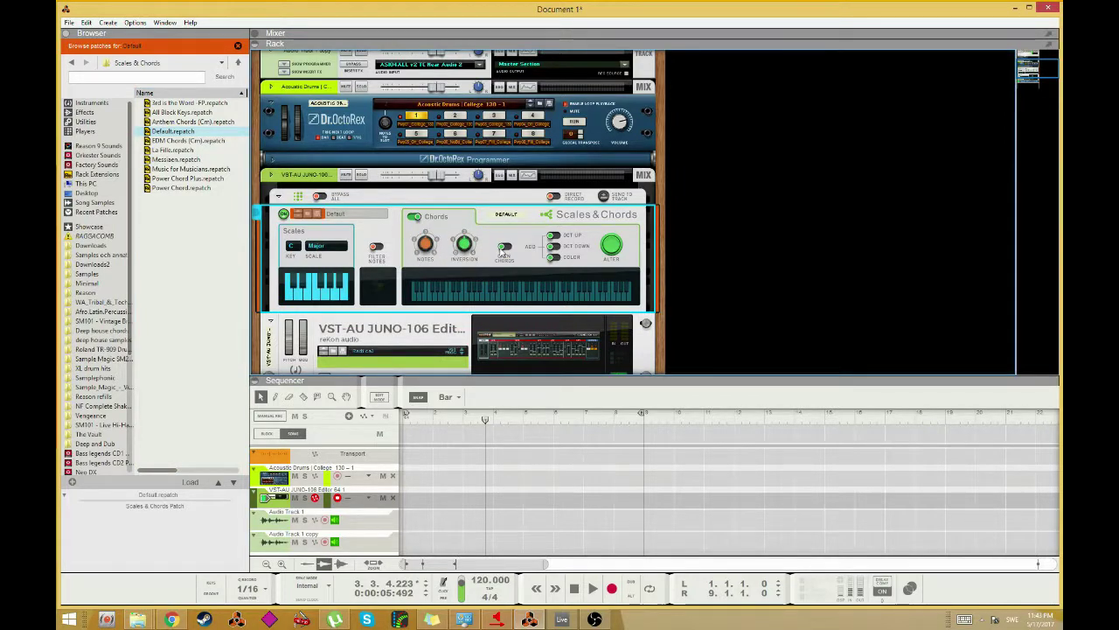
pyautogui.scroll(-3, 453, 327)
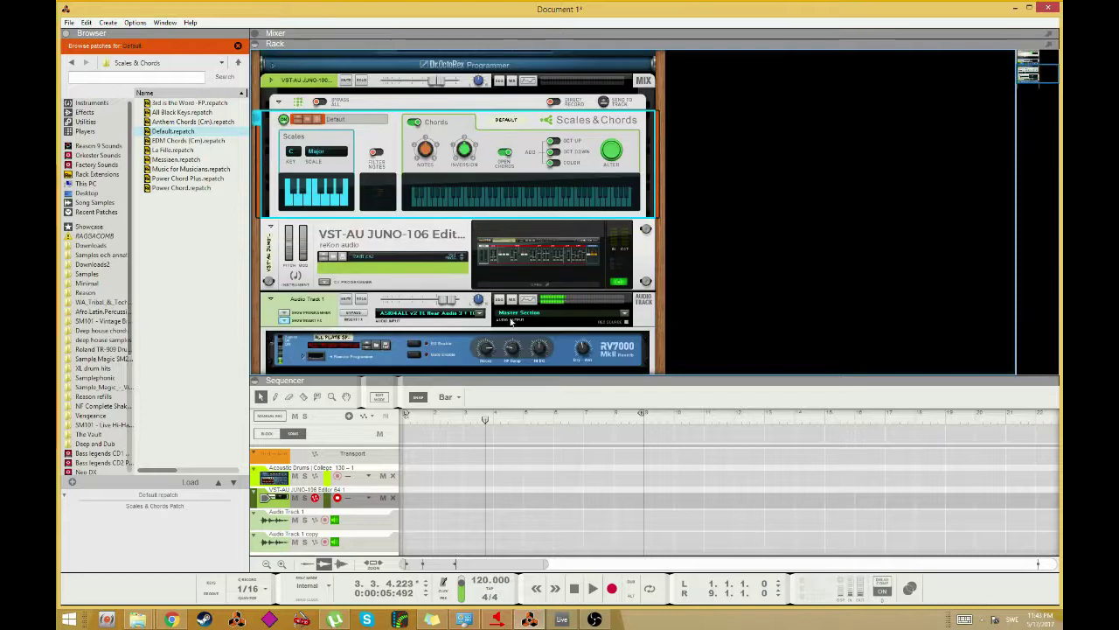
# - Reopen the JUNO-106 editor, set its window to stay open, and select patch 004 Orange
pyautogui.click(531, 285)
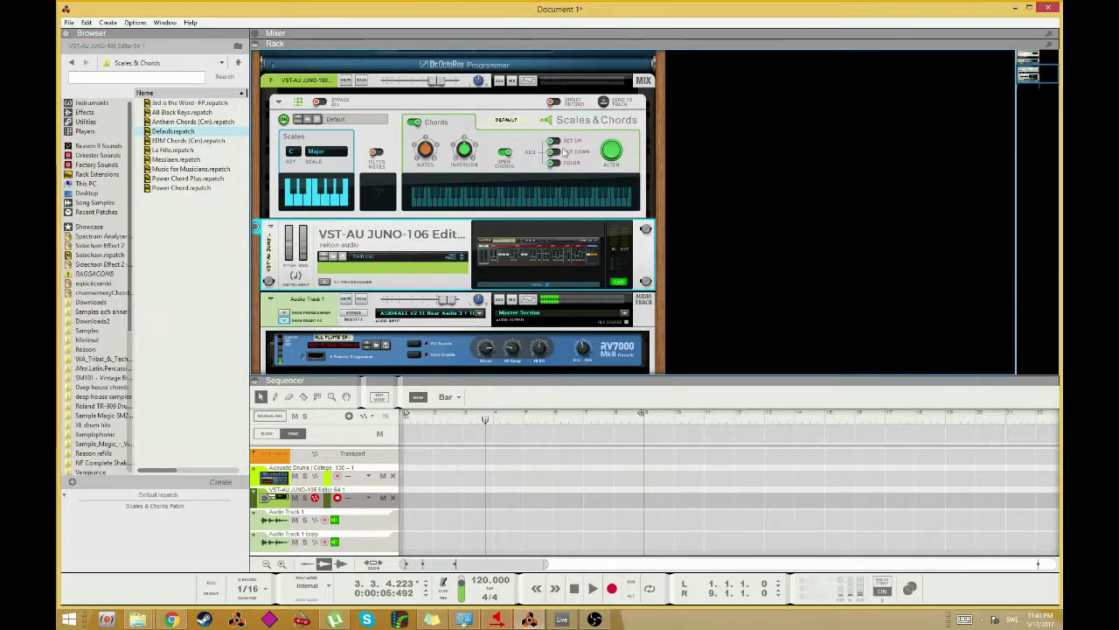
pyautogui.click(501, 137)
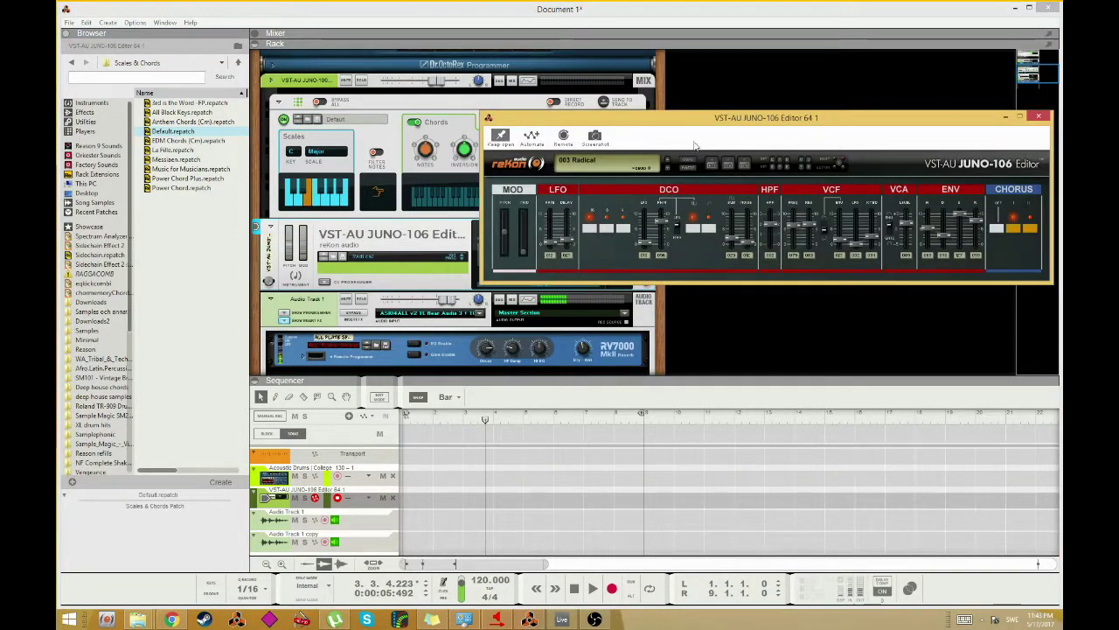
pyautogui.click(668, 166)
pyautogui.click(664, 163)
pyautogui.click(664, 161)
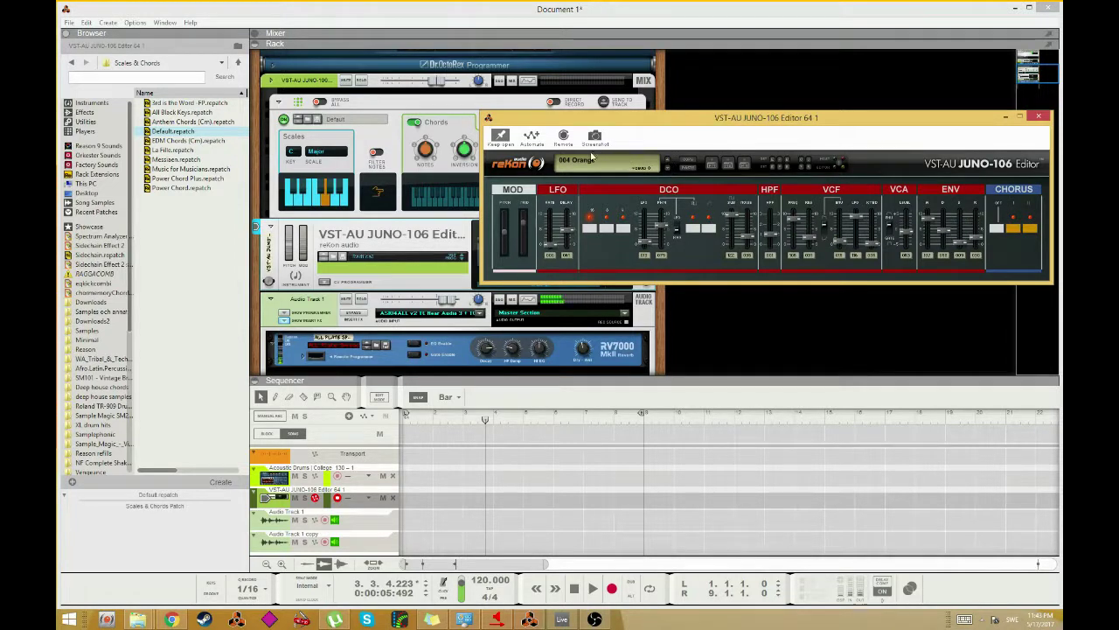
# - Select the RV7000 reverb in the rack and reposition the JUNO-106 editor window so all its controls are reachable
pyautogui.moveTo(606, 122); pyautogui.dragTo(771, 105)
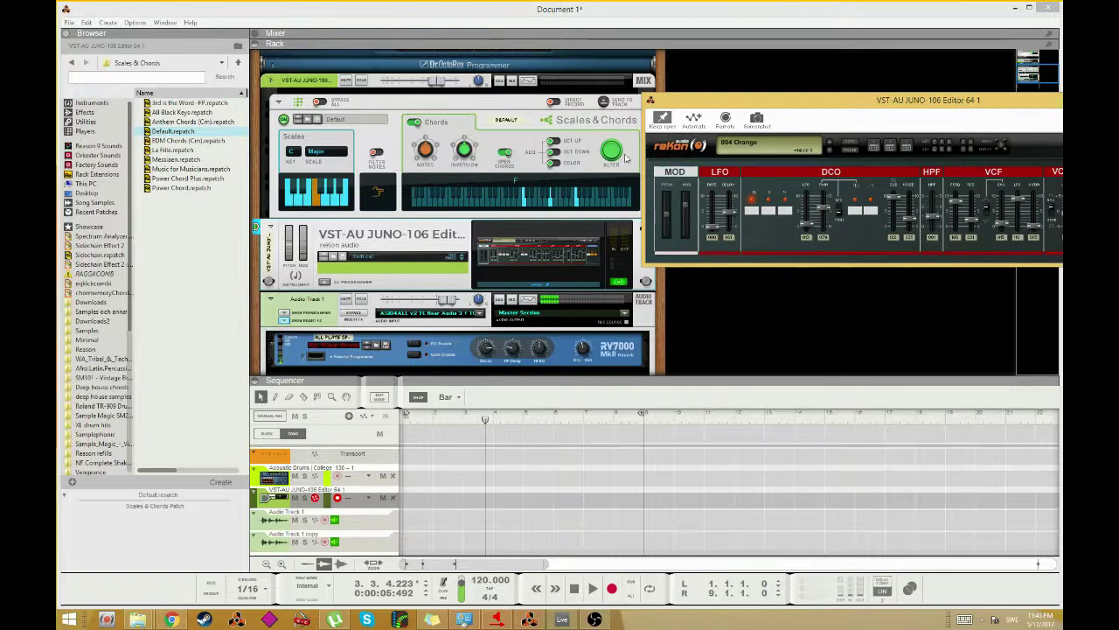
pyautogui.click(561, 347)
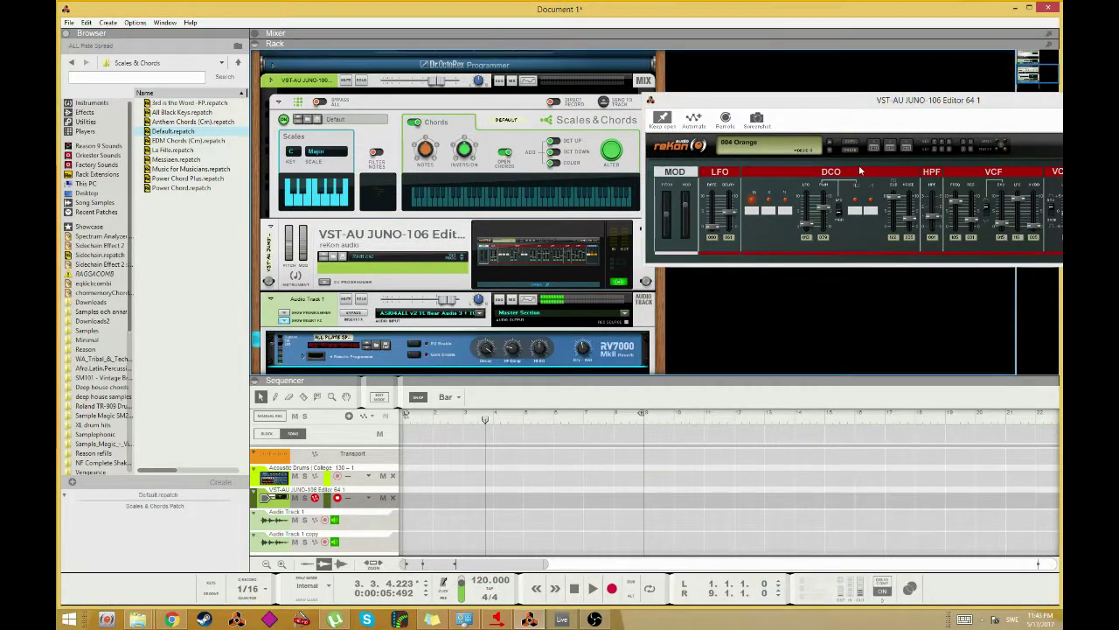
pyautogui.moveTo(882, 100); pyautogui.dragTo(783, 91)
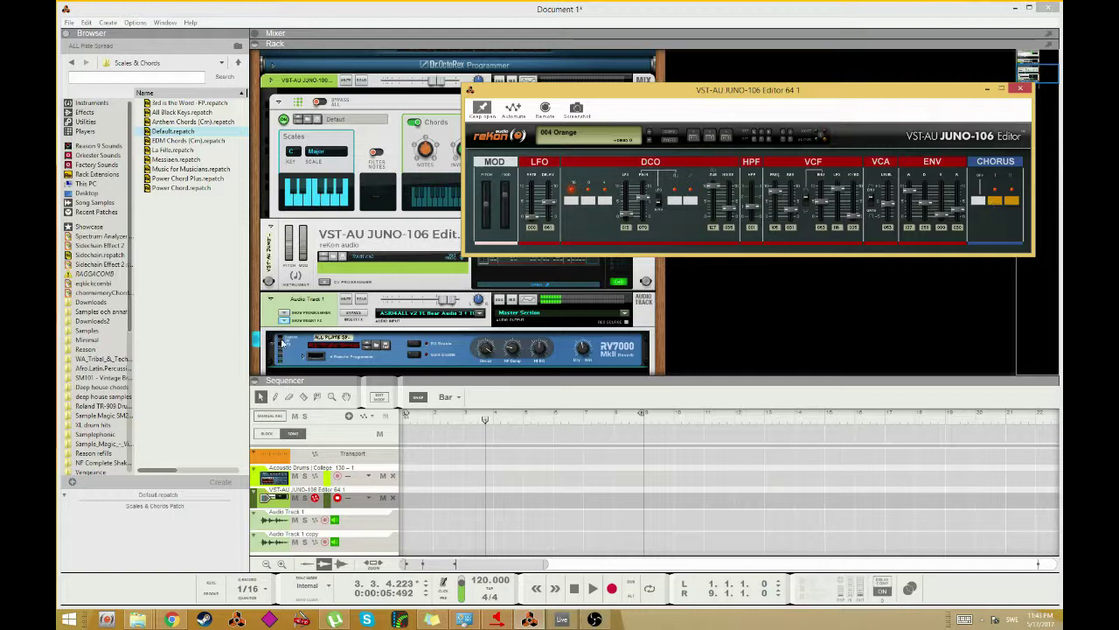
pyautogui.click(523, 329)
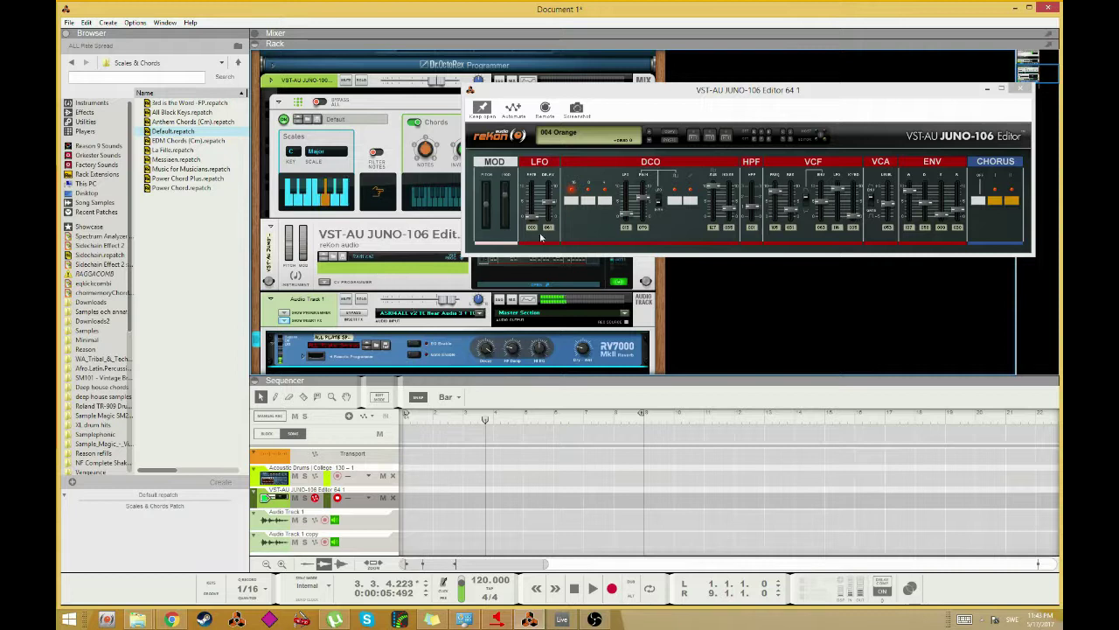
# - Select patch 005 DreamOrgan in the JUNO-106 editor and try its Chorus I setting
pyautogui.click(649, 142)
pyautogui.click(650, 136)
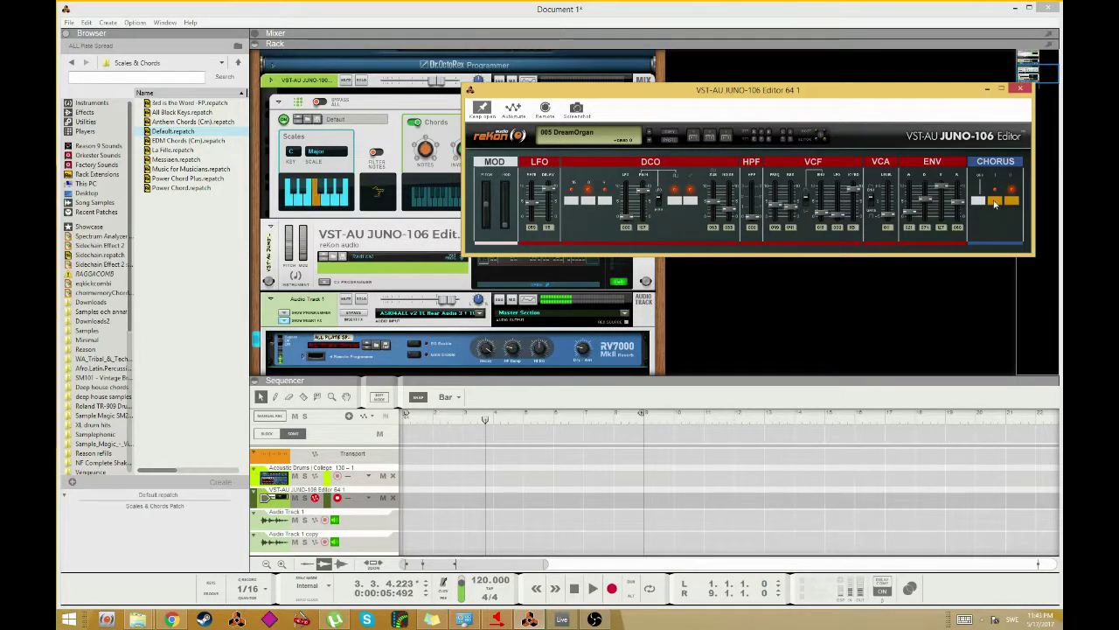
pyautogui.click(993, 202)
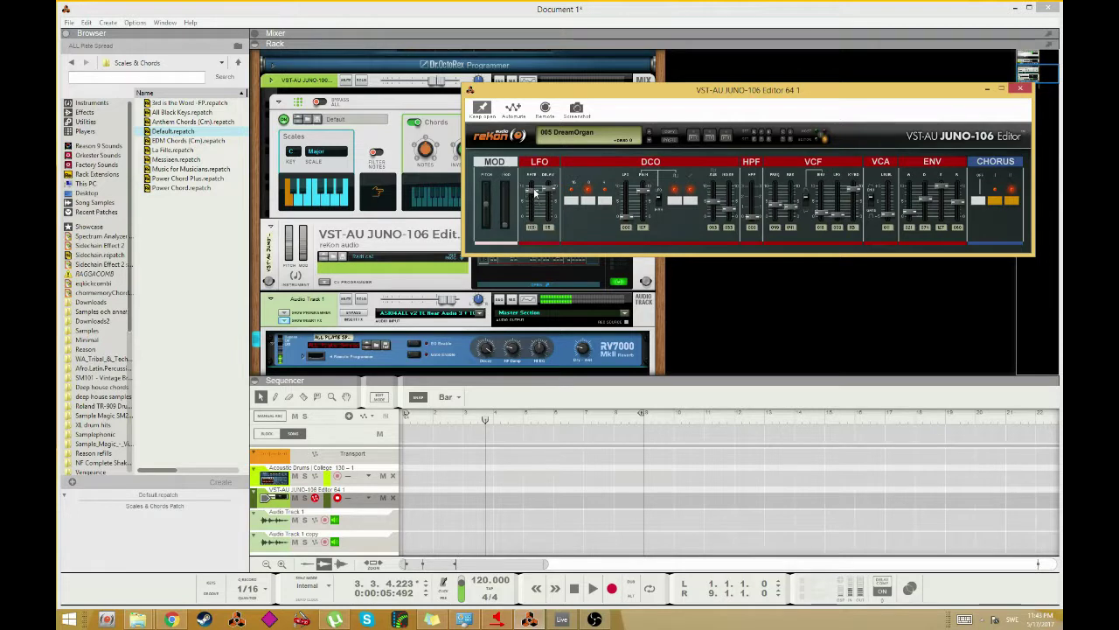
# - Lower the DreamOrgan patch's LFO rate and raise its DCO sub level and VCF resonance
pyautogui.moveTo(537, 197); pyautogui.dragTo(537, 204)
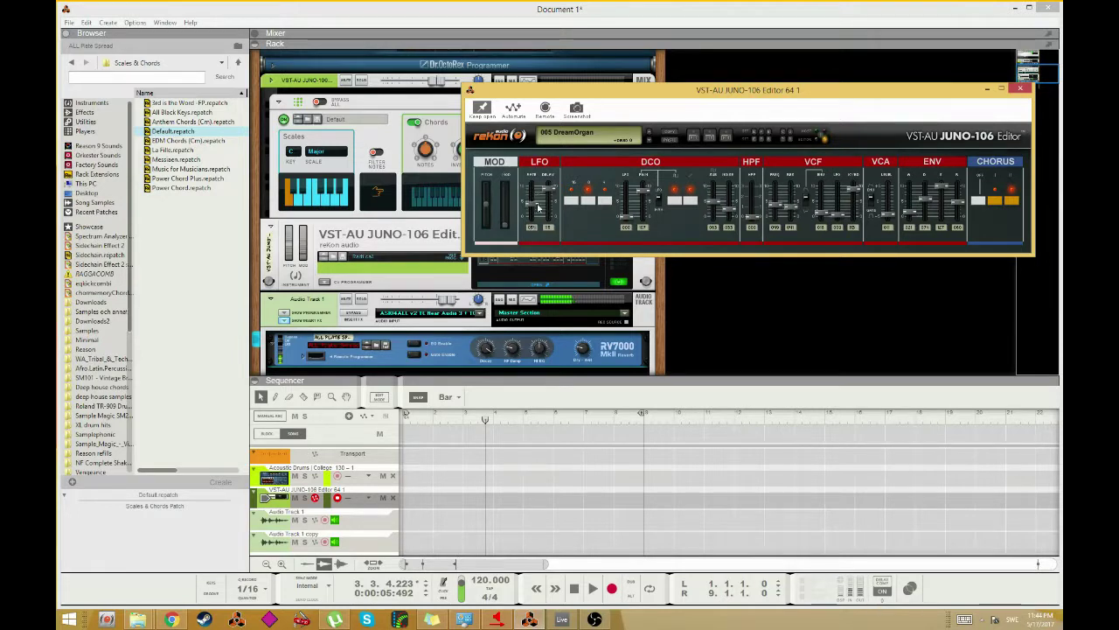
pyautogui.moveTo(718, 203); pyautogui.dragTo(717, 193)
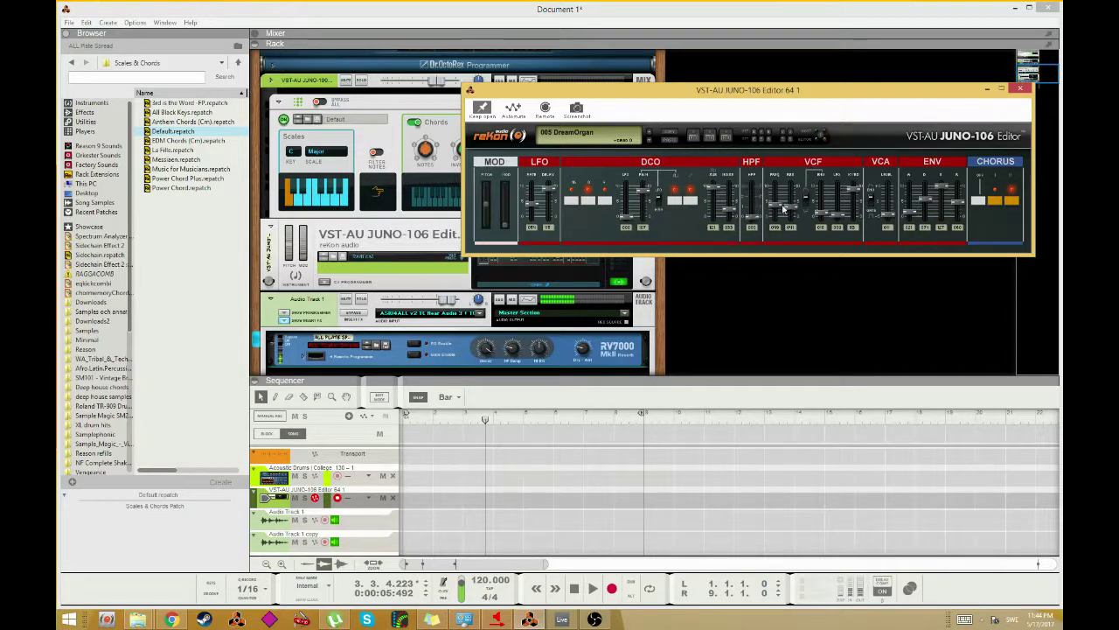
pyautogui.moveTo(778, 204); pyautogui.dragTo(795, 199)
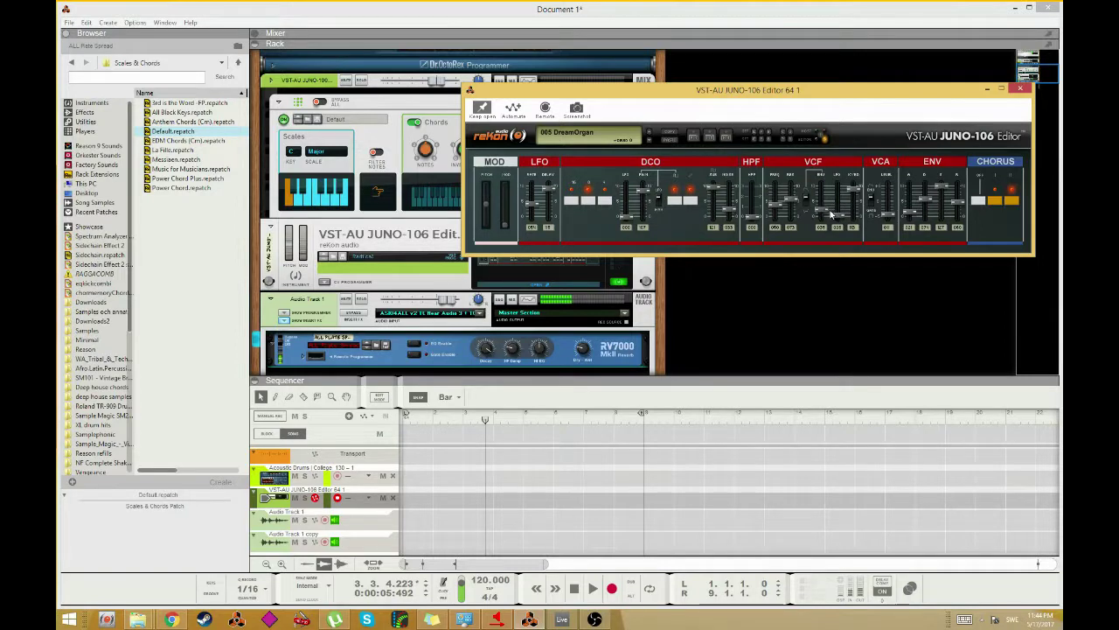
# - Step the JUNO-106 editor up through the patches to 009 Get On and lower Audio Track 1's level
pyautogui.click(650, 135)
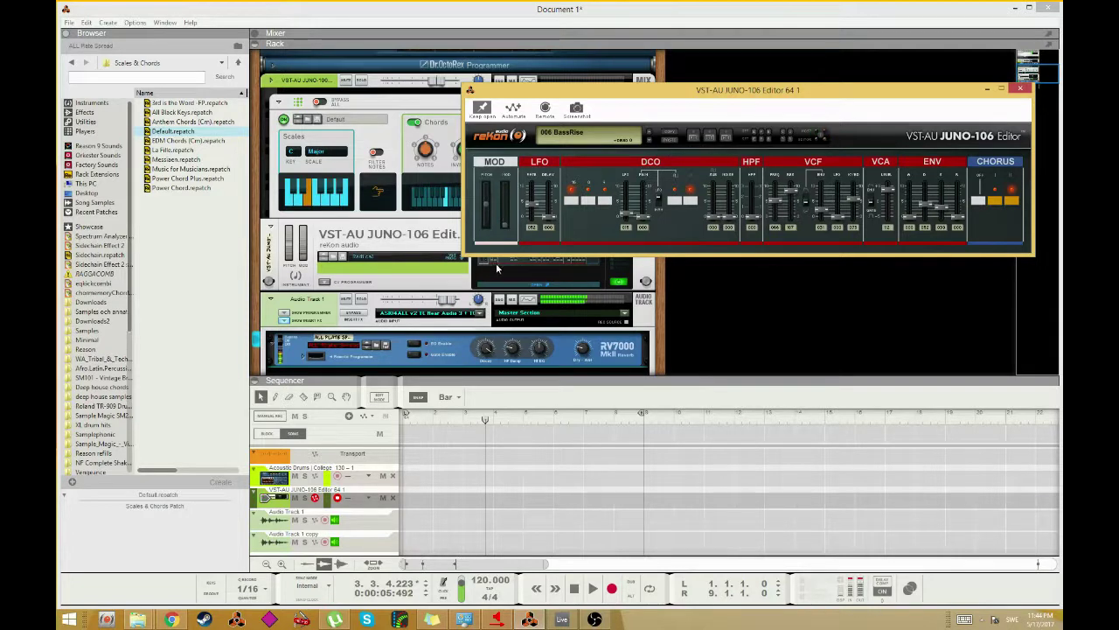
pyautogui.click(457, 301)
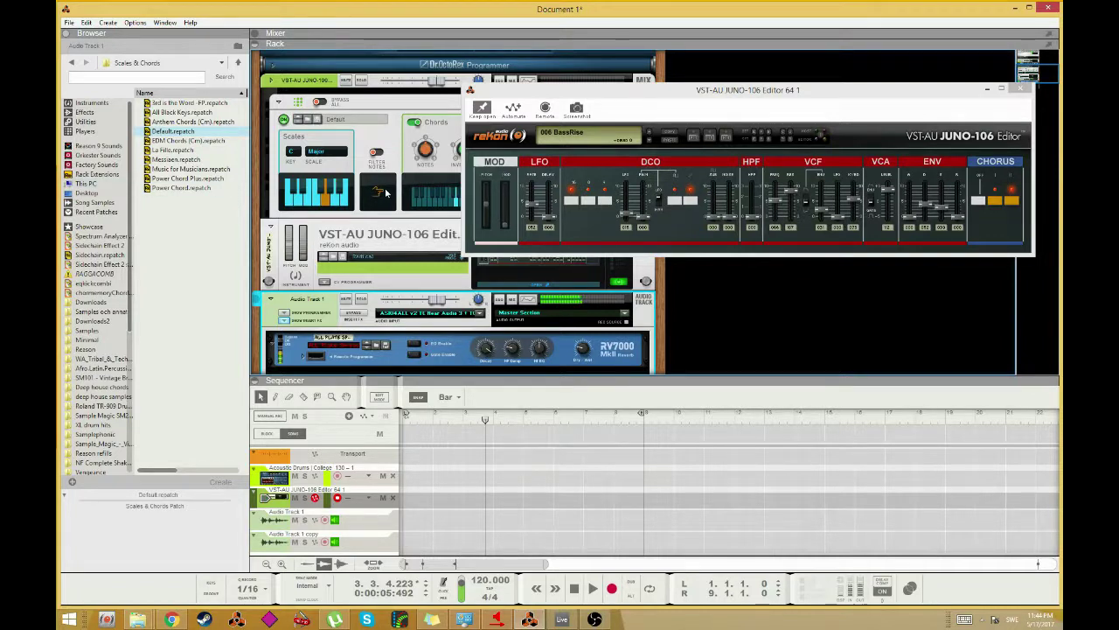
pyautogui.click(649, 132)
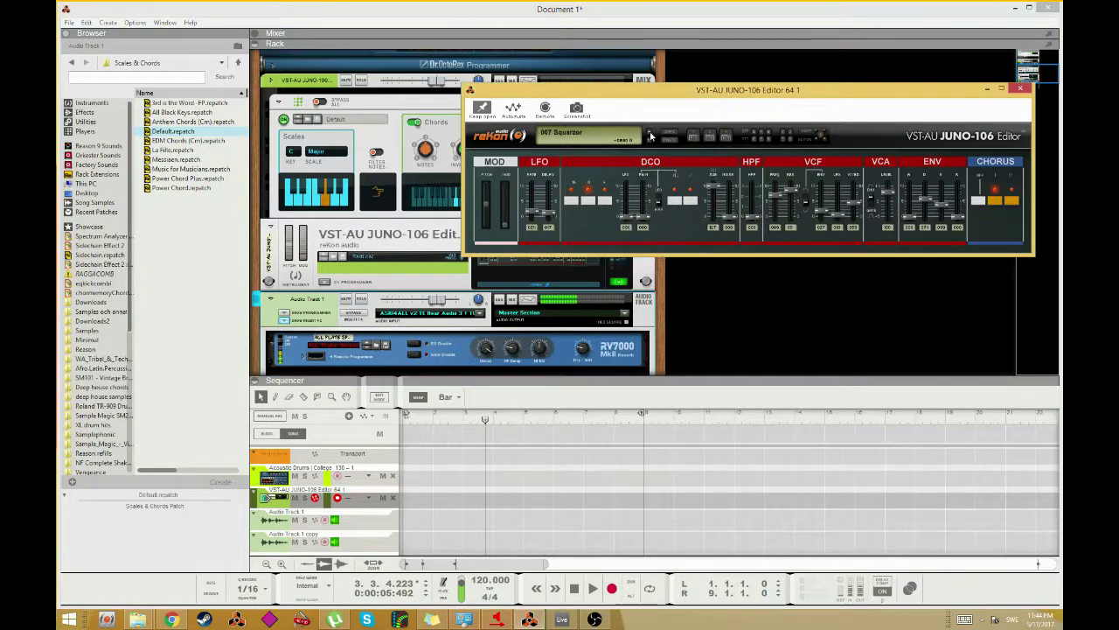
pyautogui.click(649, 133)
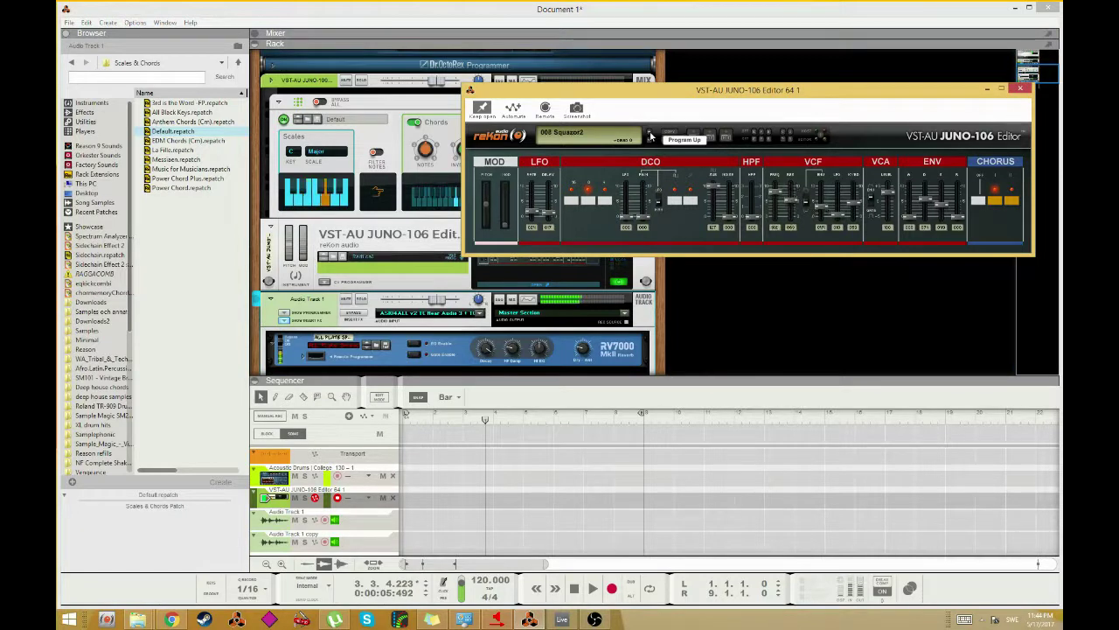
pyautogui.click(649, 133)
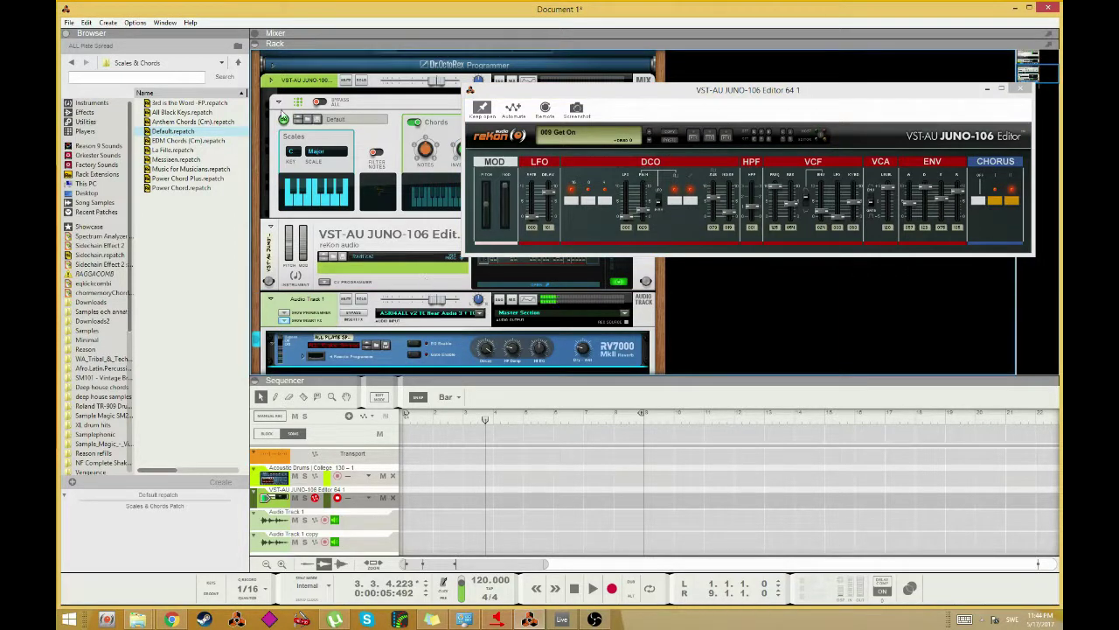
# - Turn off the Scales & Chords player and add a Dual Arpeggio player below it, uncovered by the editor window
pyautogui.click(283, 119)
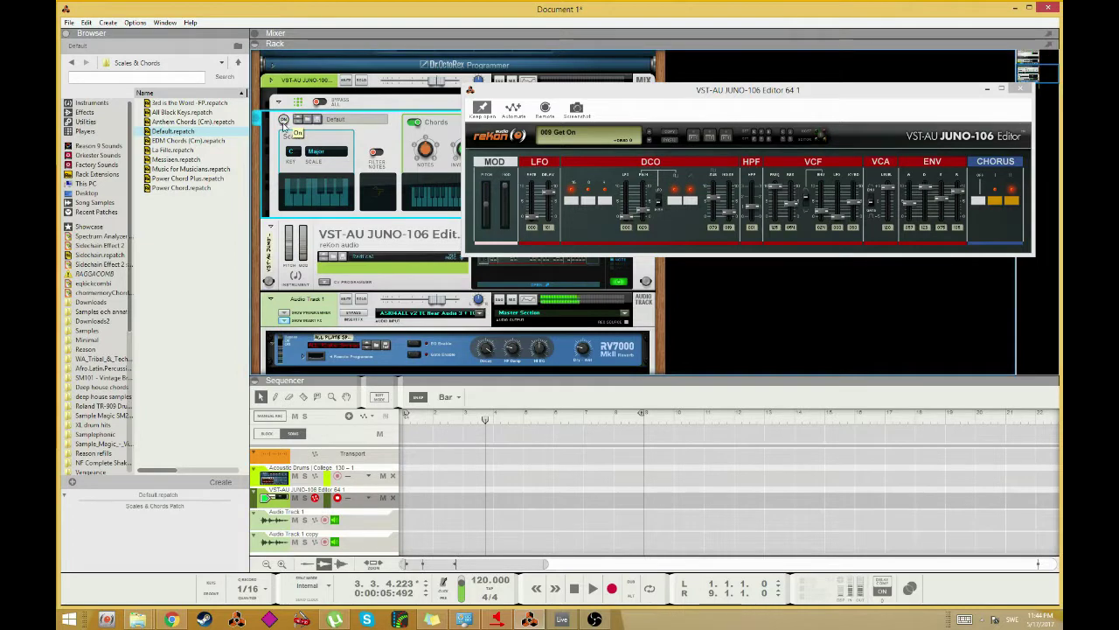
pyautogui.click(114, 133)
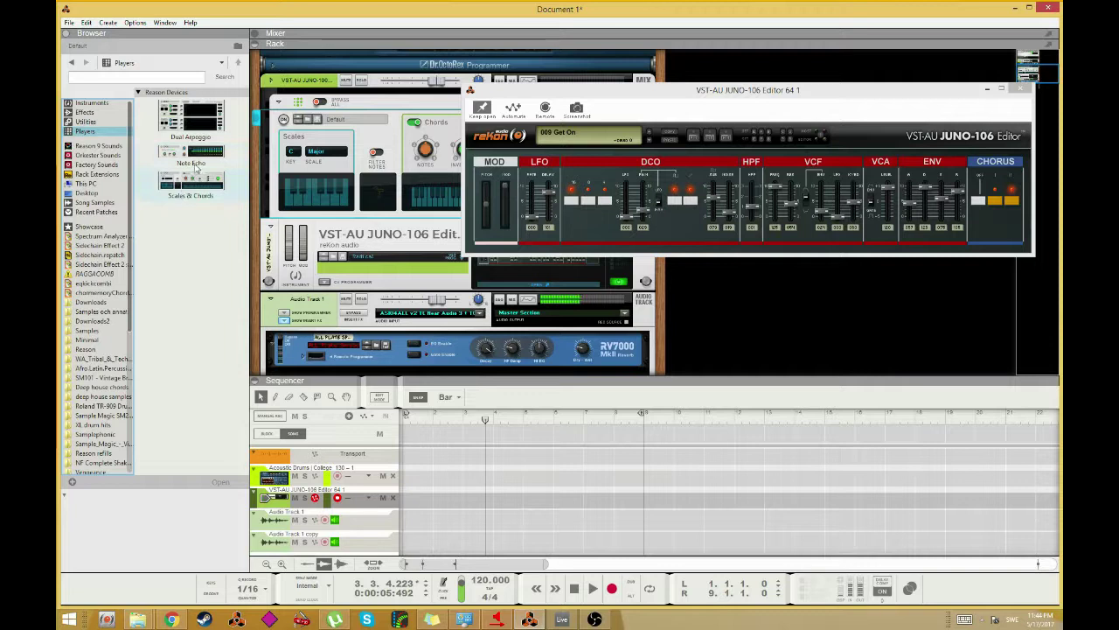
pyautogui.moveTo(191, 124); pyautogui.dragTo(353, 229)
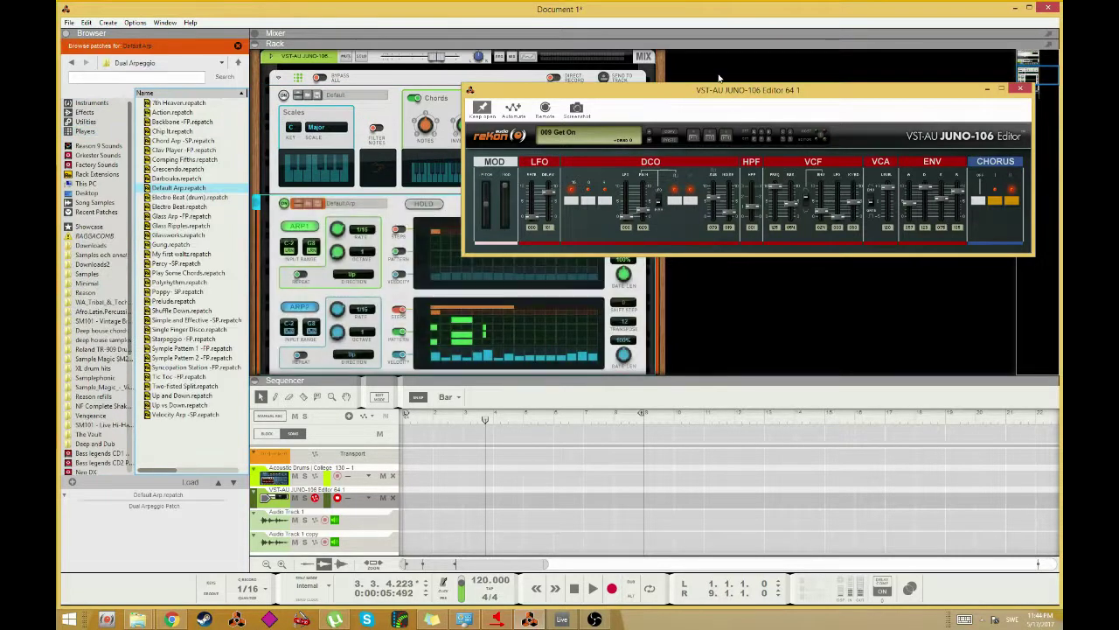
pyautogui.moveTo(724, 87); pyautogui.dragTo(847, 81)
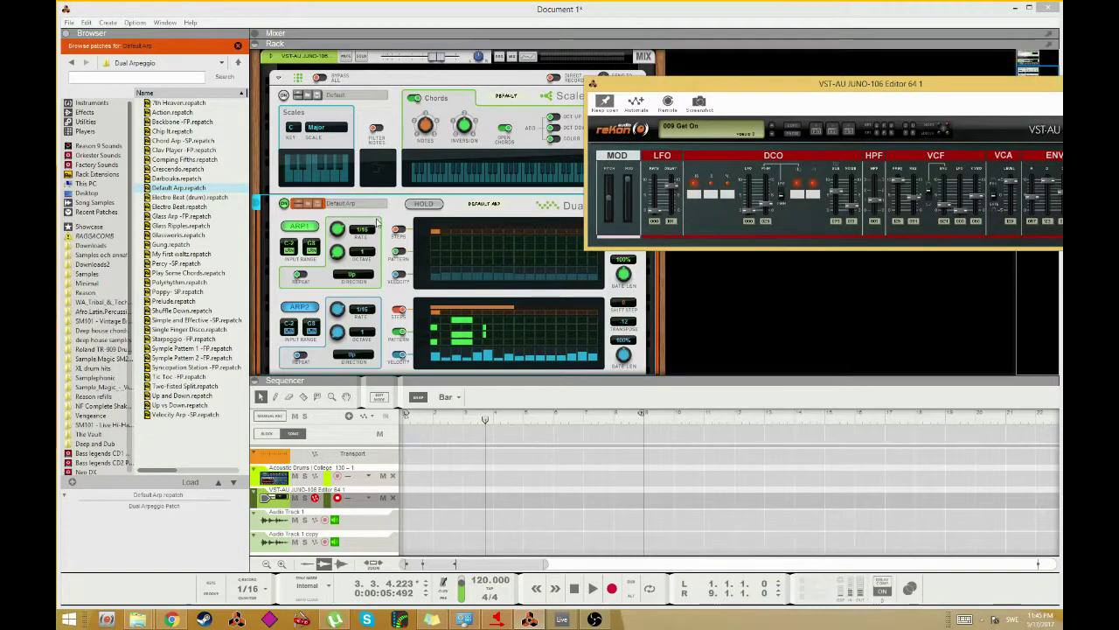
# - Reset the Dual Arpeggio player to its init patch and set Arp 1's direction to Down and octave range to 3
pyautogui.rightClick(378, 221)
pyautogui.click(429, 452)
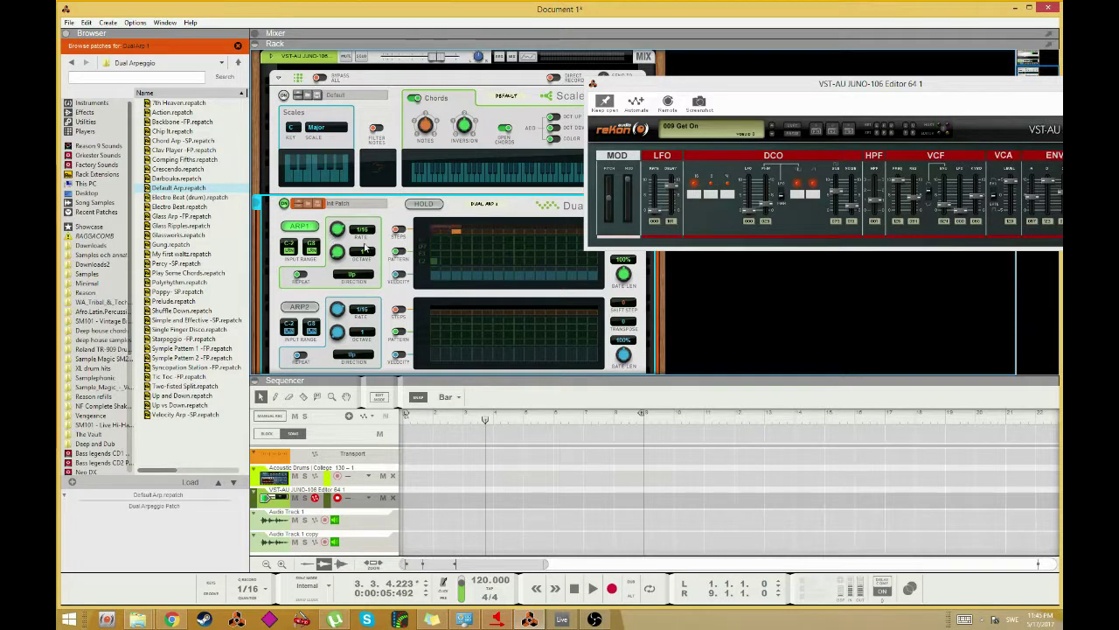
pyautogui.click(354, 276)
pyautogui.click(384, 295)
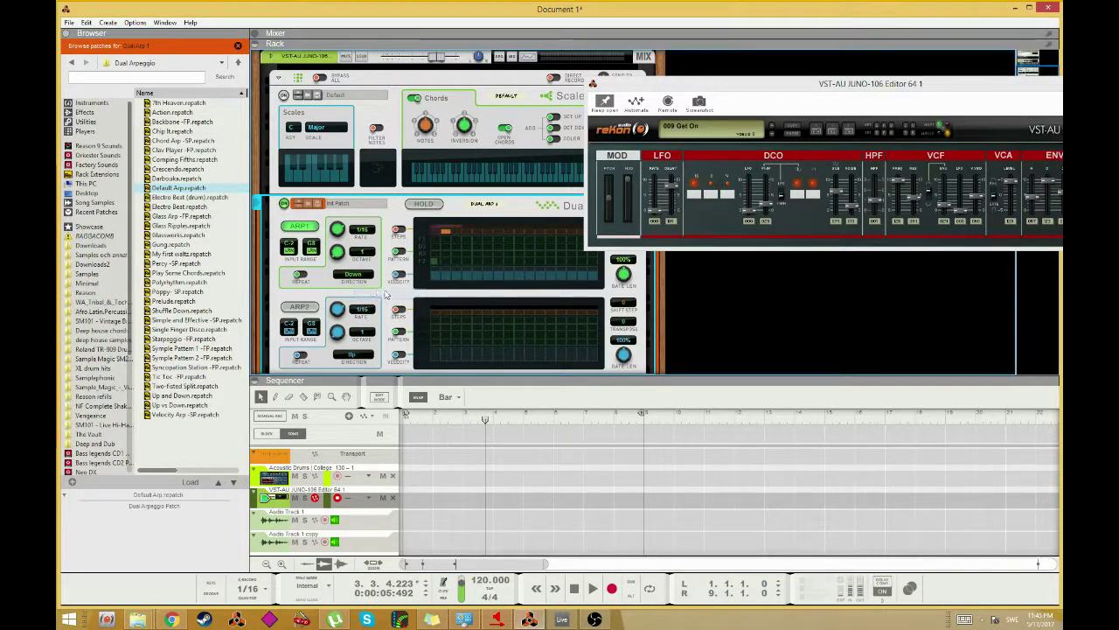
pyautogui.moveTo(956, 94); pyautogui.dragTo(823, 64)
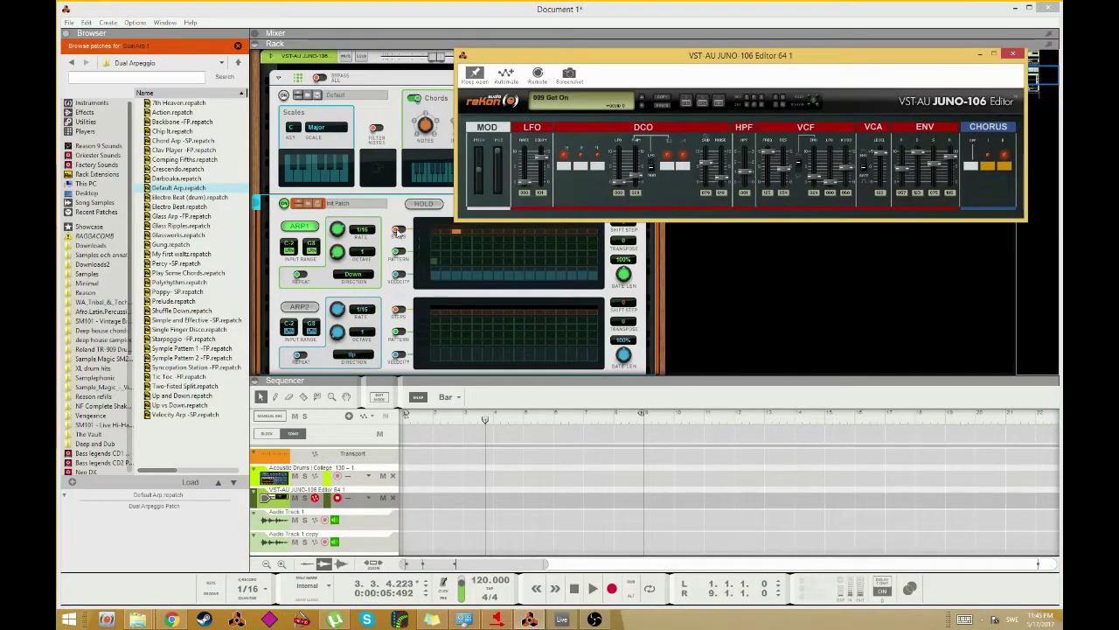
pyautogui.click(339, 250)
pyautogui.scroll(1, 339, 251)
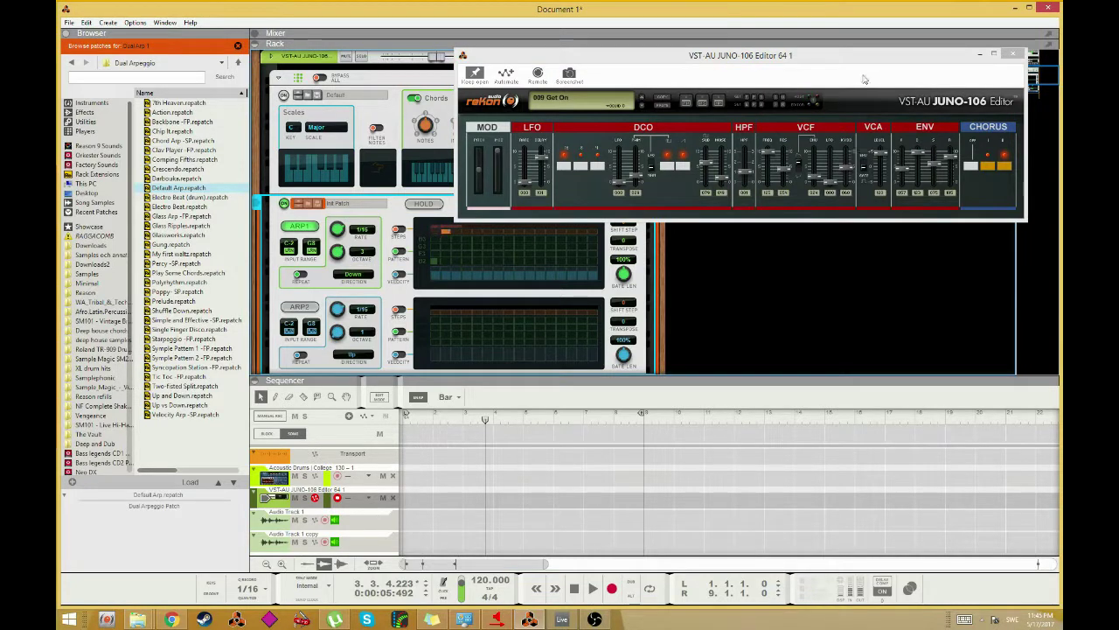
# - Lower the Get On patch's VCF frequency and shorten its envelope decay in the JUNO-106 editor
pyautogui.click(768, 151)
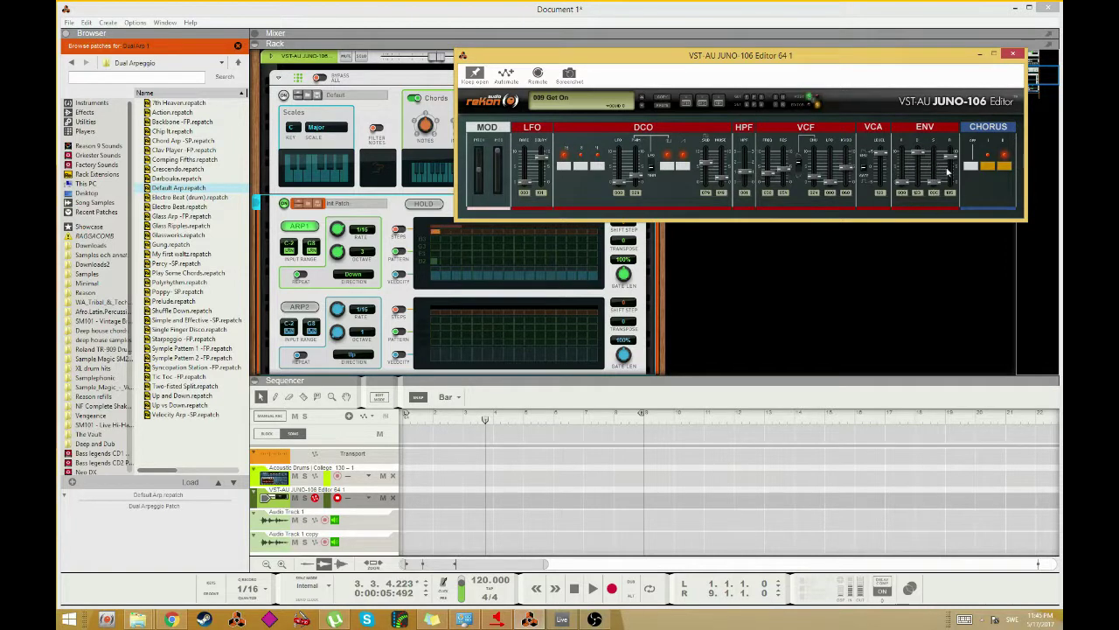
pyautogui.moveTo(918, 159); pyautogui.dragTo(922, 177)
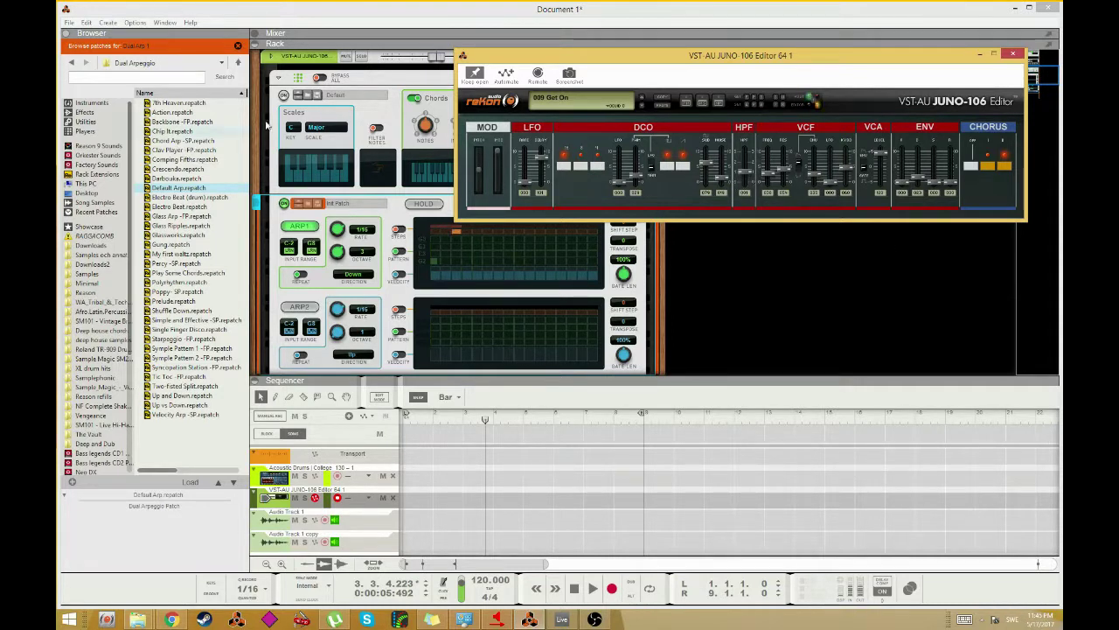
# - Set the audio buffer size to 904 samples in the audio preferences
pyautogui.click(86, 22)
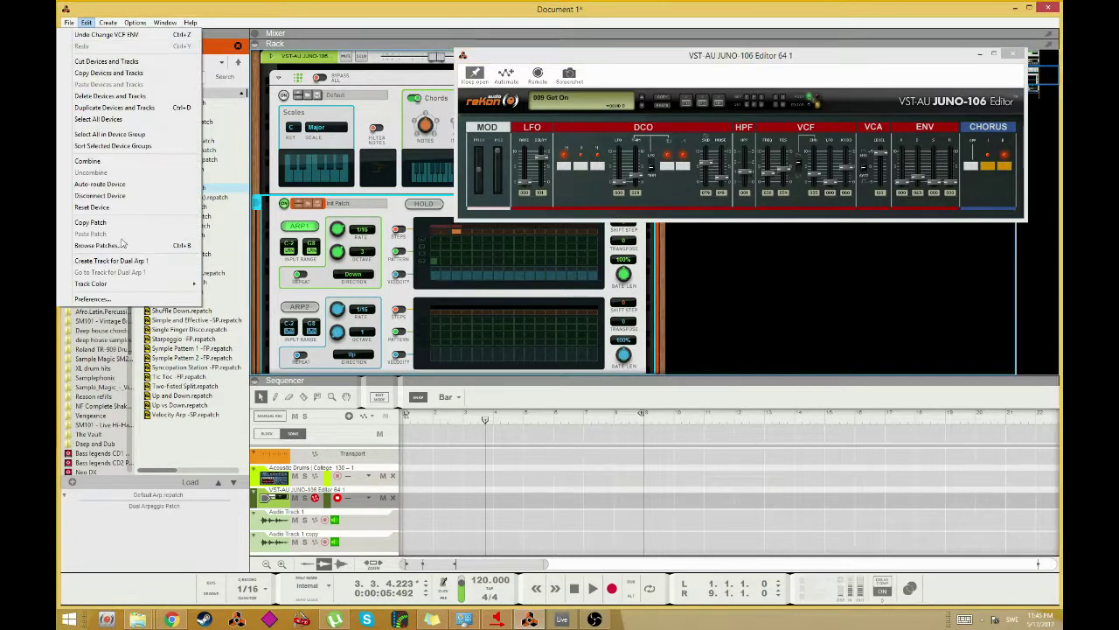
pyautogui.click(92, 299)
pyautogui.click(693, 129)
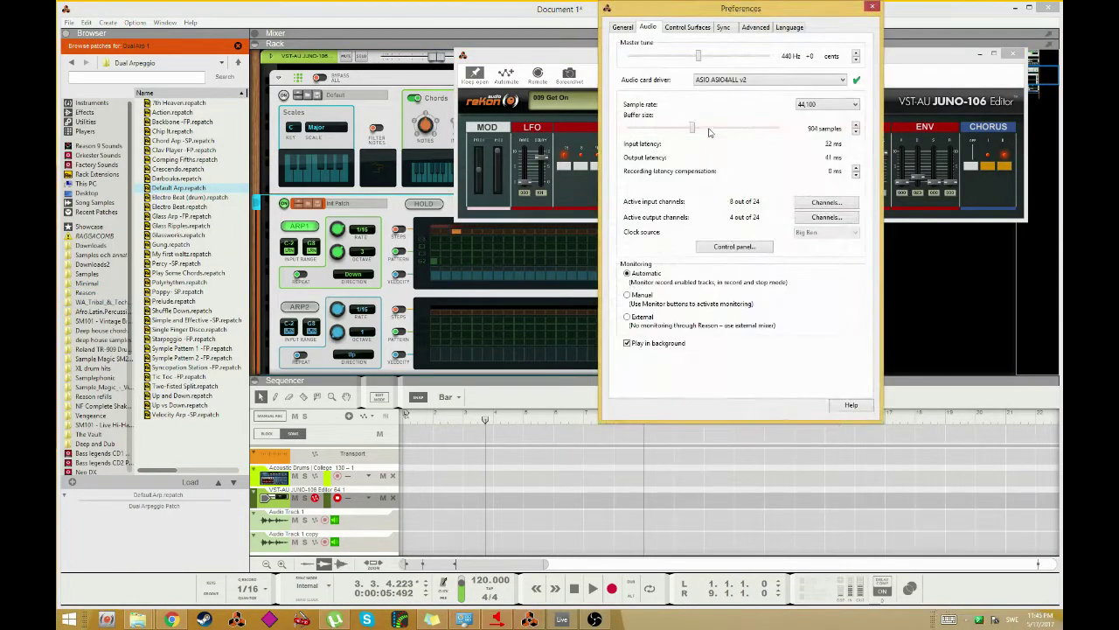
pyautogui.click(872, 8)
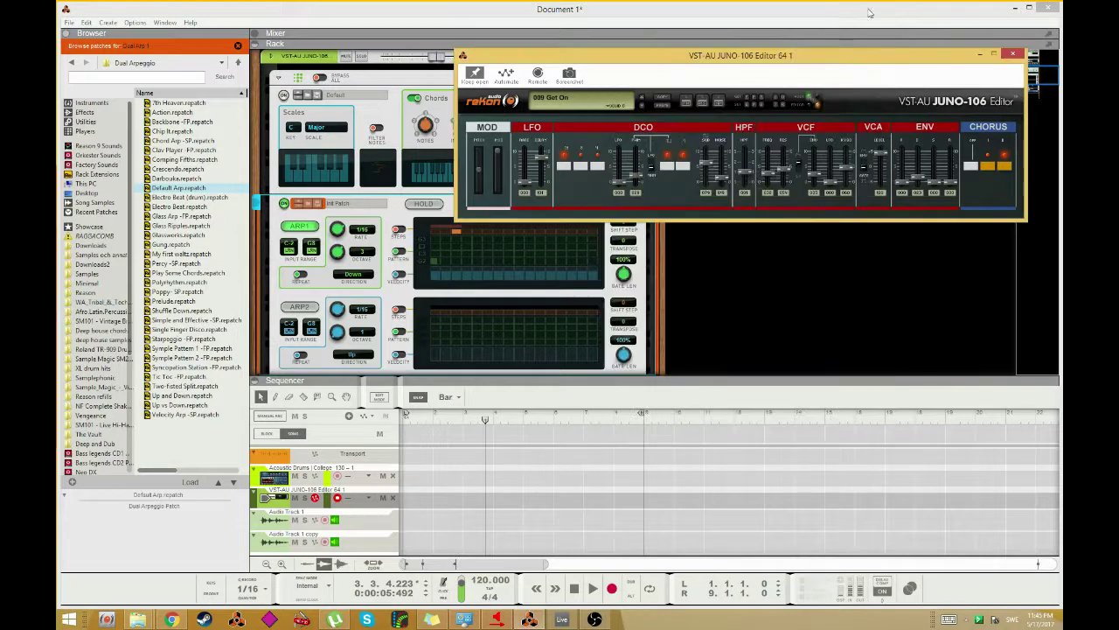
# - Step the JUNO-106 editor up to patch 010 Tear into it and turn off the Dual Arpeggio player
pyautogui.moveTo(708, 166)
pyautogui.mouseDown()
pyautogui.moveTo(709, 153)
pyautogui.moveTo(709, 167)
pyautogui.mouseUp()
pyautogui.click(641, 99)
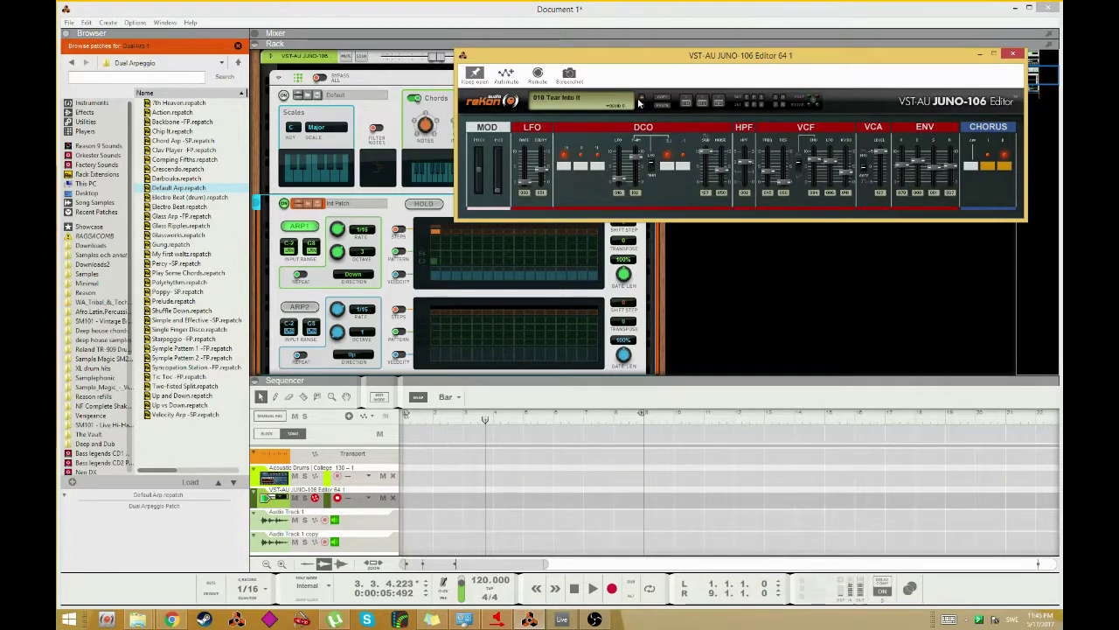
pyautogui.click(280, 203)
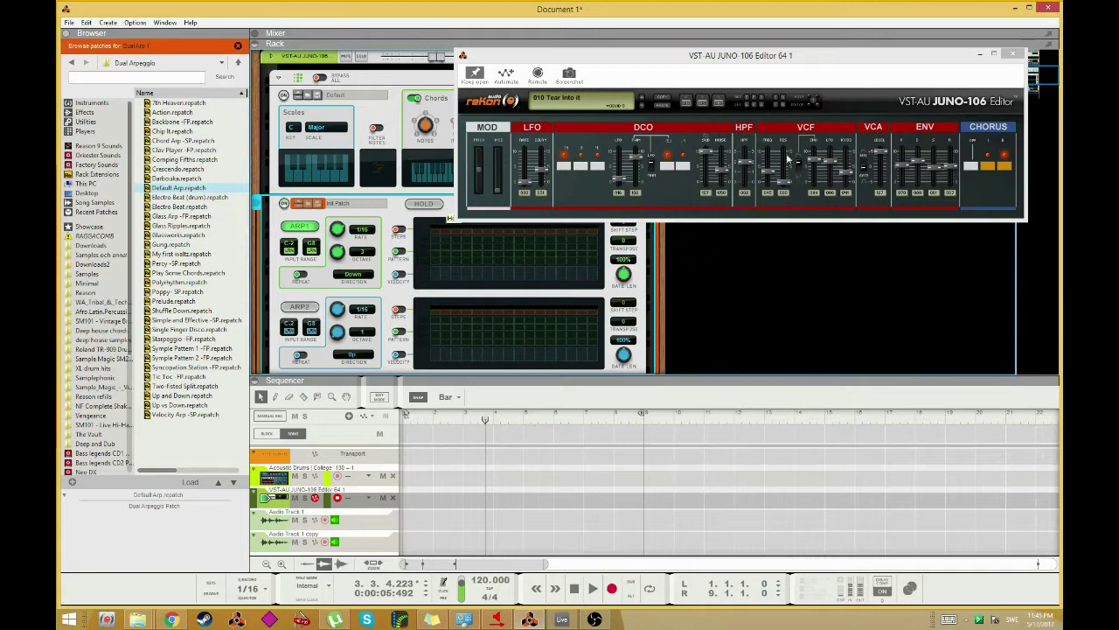
# - Step the JUNO-106 editor up through the patches to 016 HighStep, auditioning them along the way
pyautogui.click(644, 101)
pyautogui.click(644, 101)
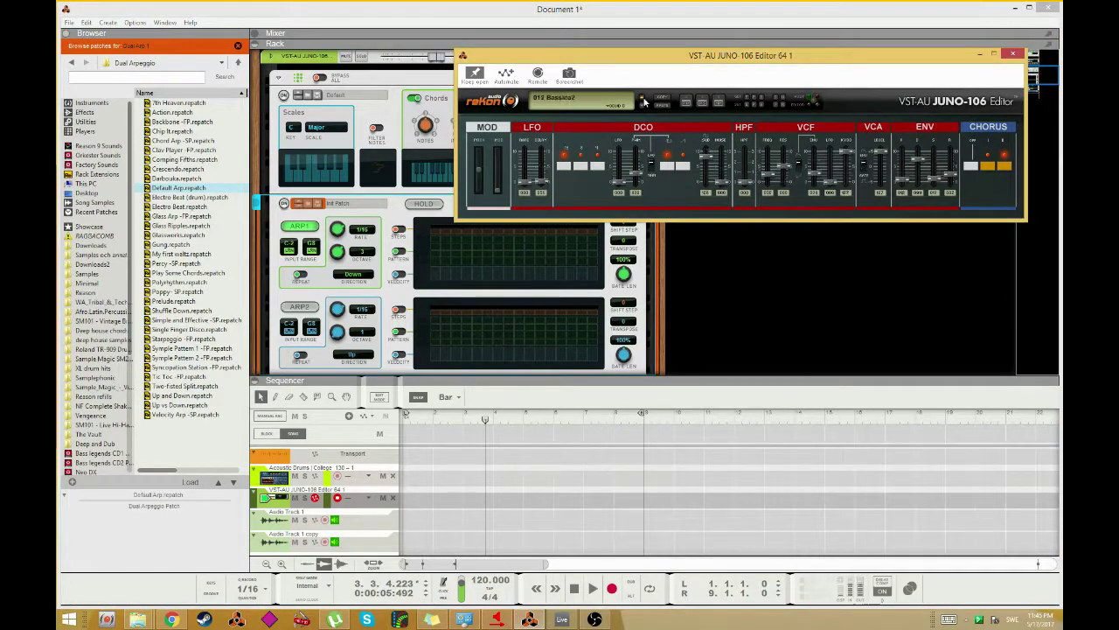
pyautogui.click(644, 101)
pyautogui.click(644, 101)
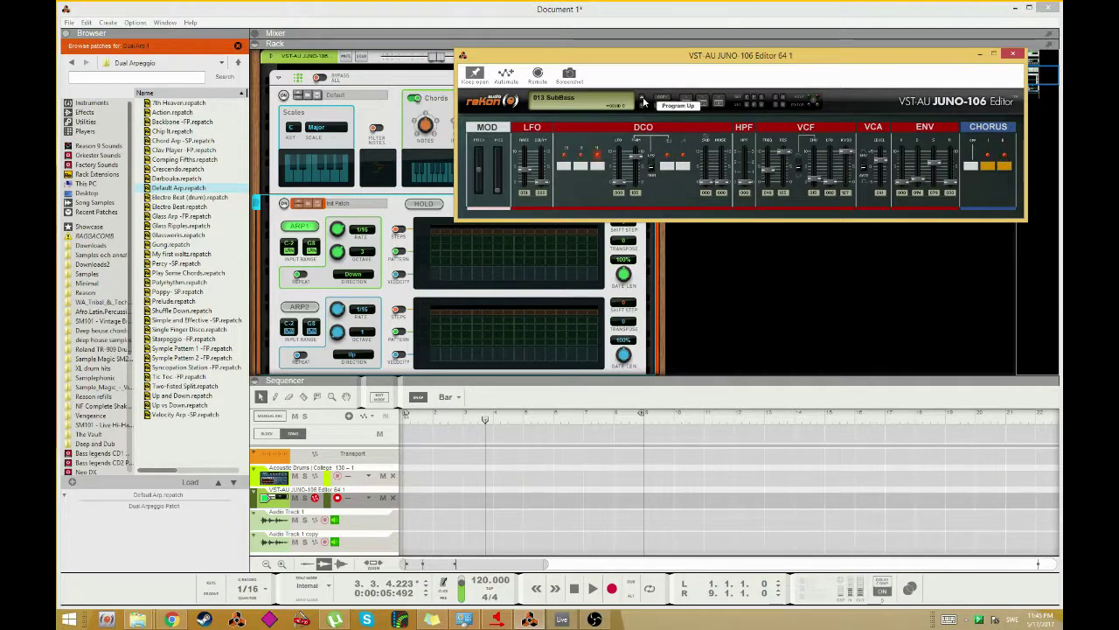
pyautogui.click(644, 102)
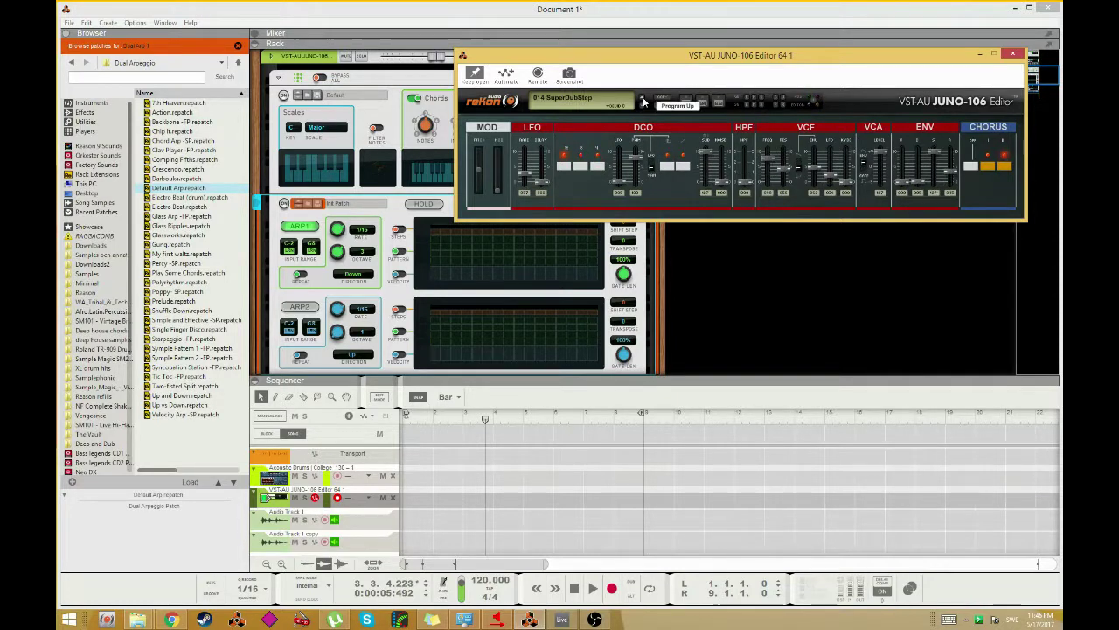
pyautogui.click(644, 102)
pyautogui.click(644, 99)
pyautogui.click(644, 100)
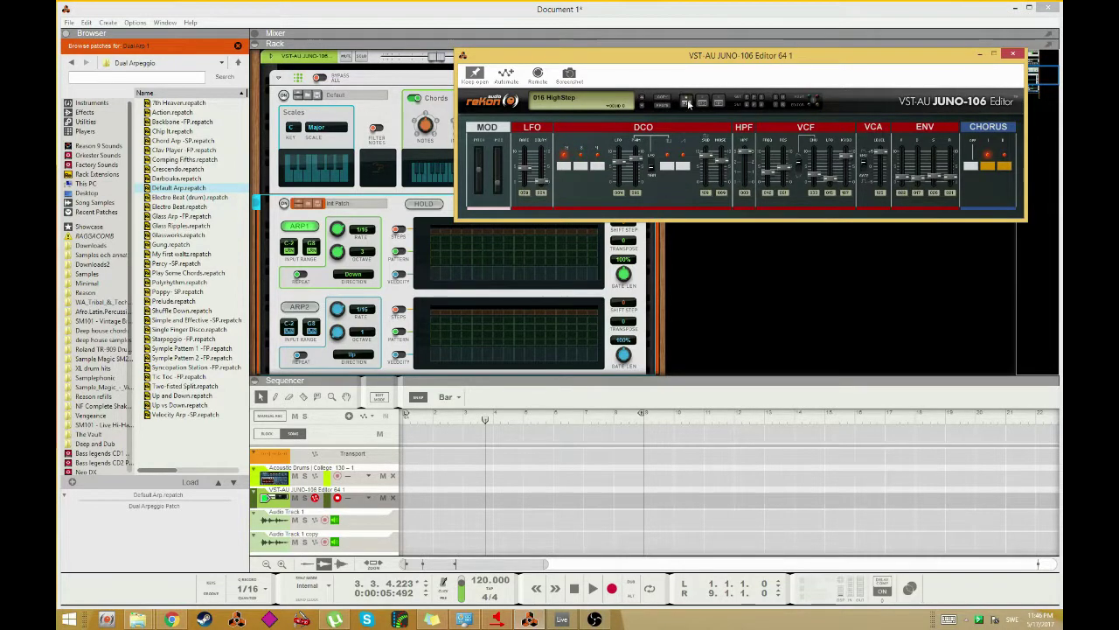
# - View the bank's patch list in the Patch Manager and step the editor up to patch 019 SteelDrums
pyautogui.click(685, 102)
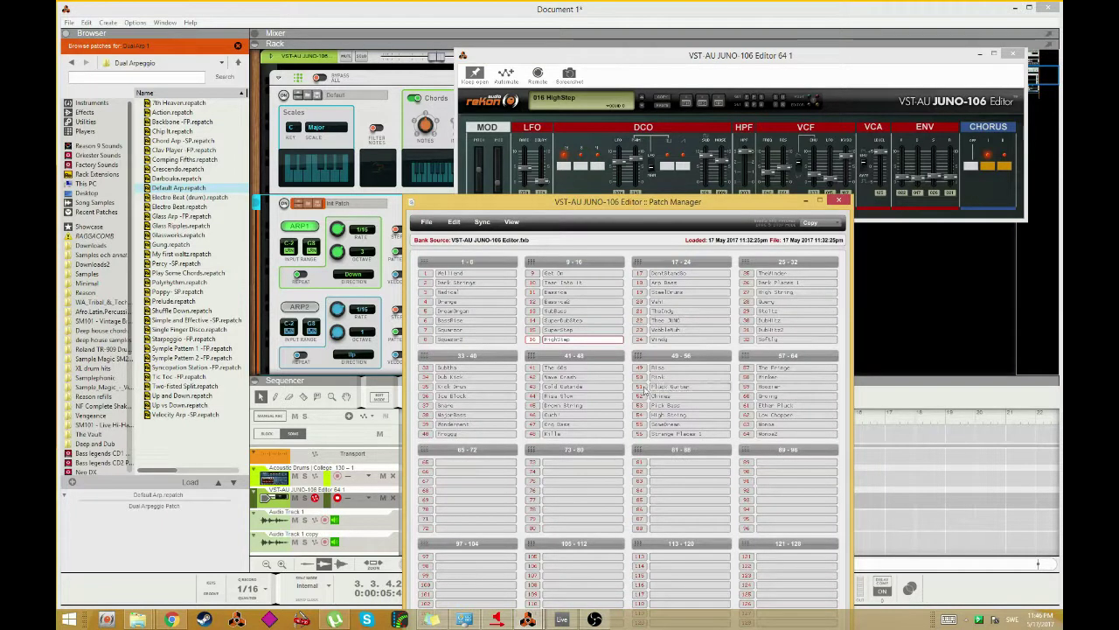
pyautogui.click(641, 102)
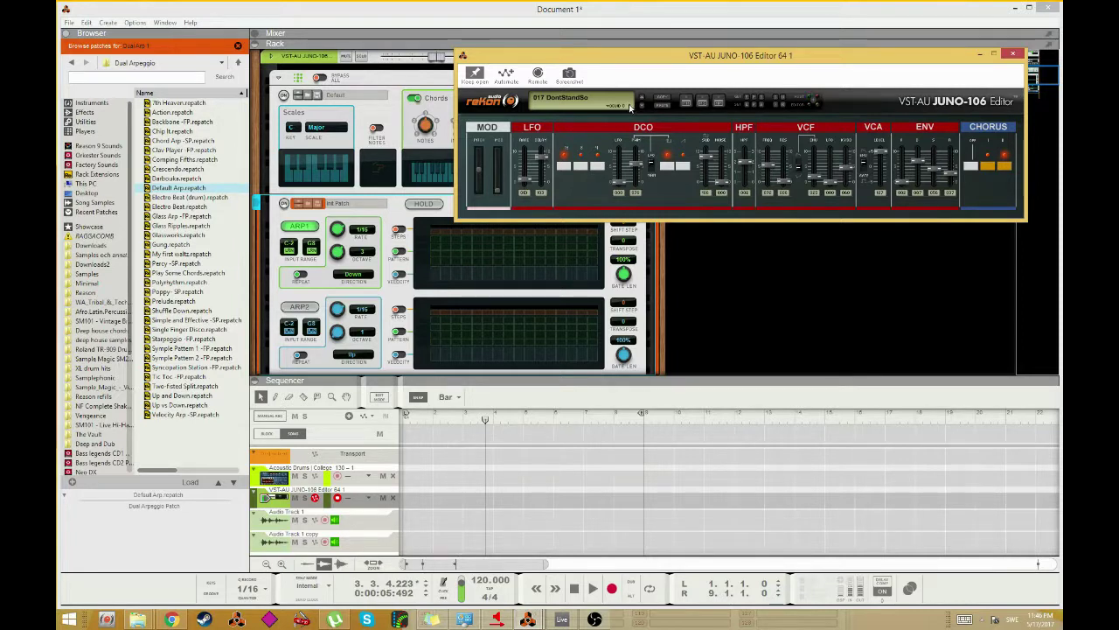
pyautogui.click(643, 101)
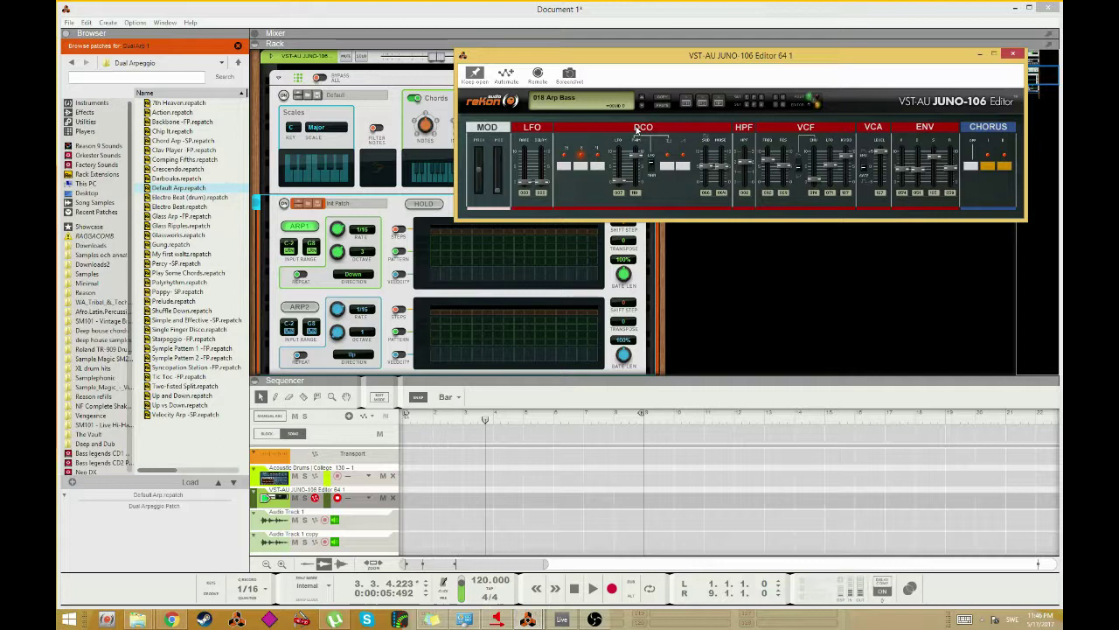
pyautogui.click(643, 100)
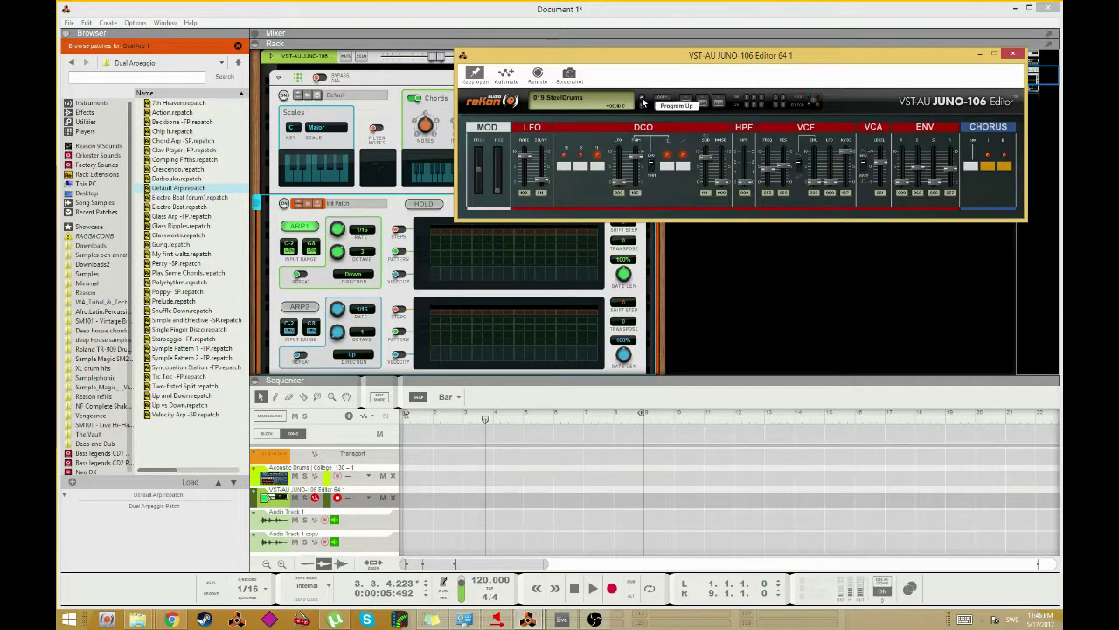
# - Add The Echo effect from the effects browser to the rack directly below Audio Track 1
pyautogui.scroll(-3, 280, 335)
pyautogui.scroll(-2, 280, 328)
pyautogui.scroll(1, 282, 306)
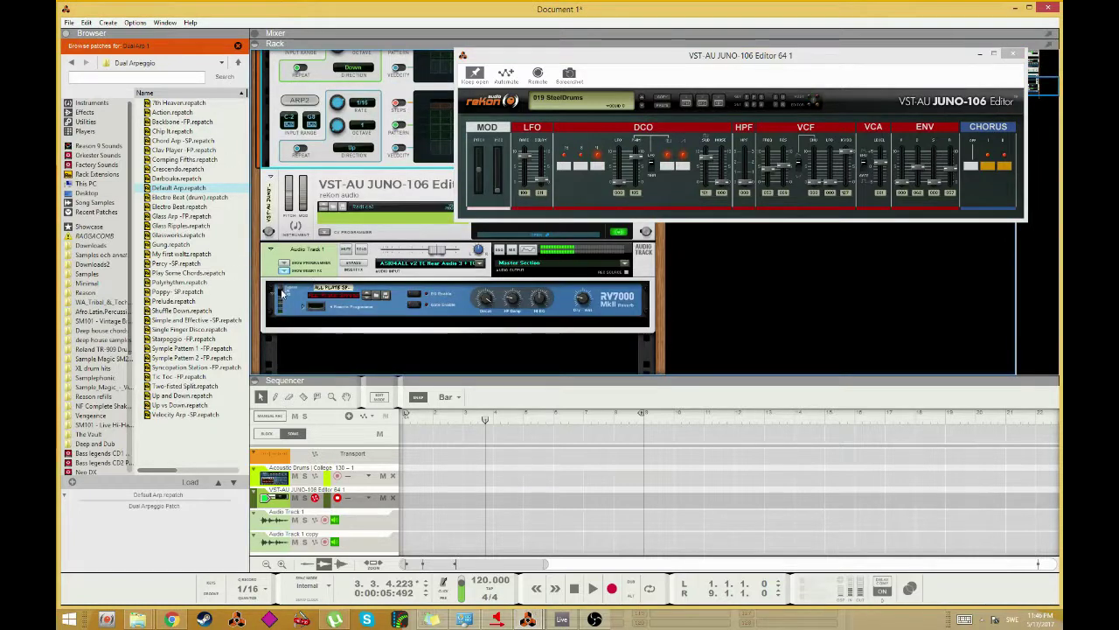
pyautogui.click(281, 294)
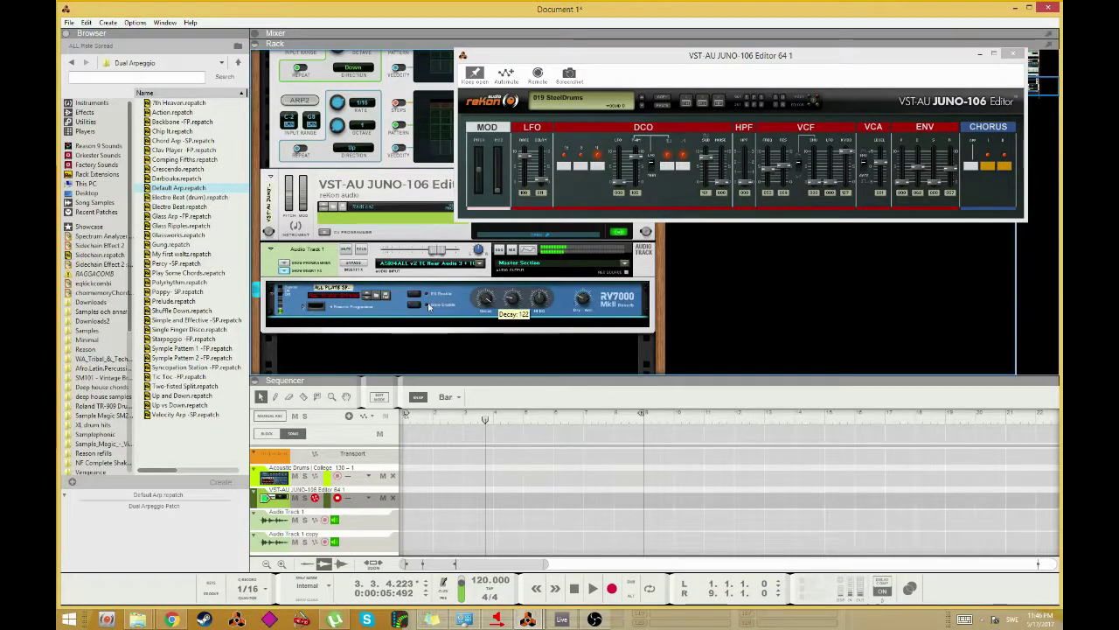
pyautogui.click(91, 113)
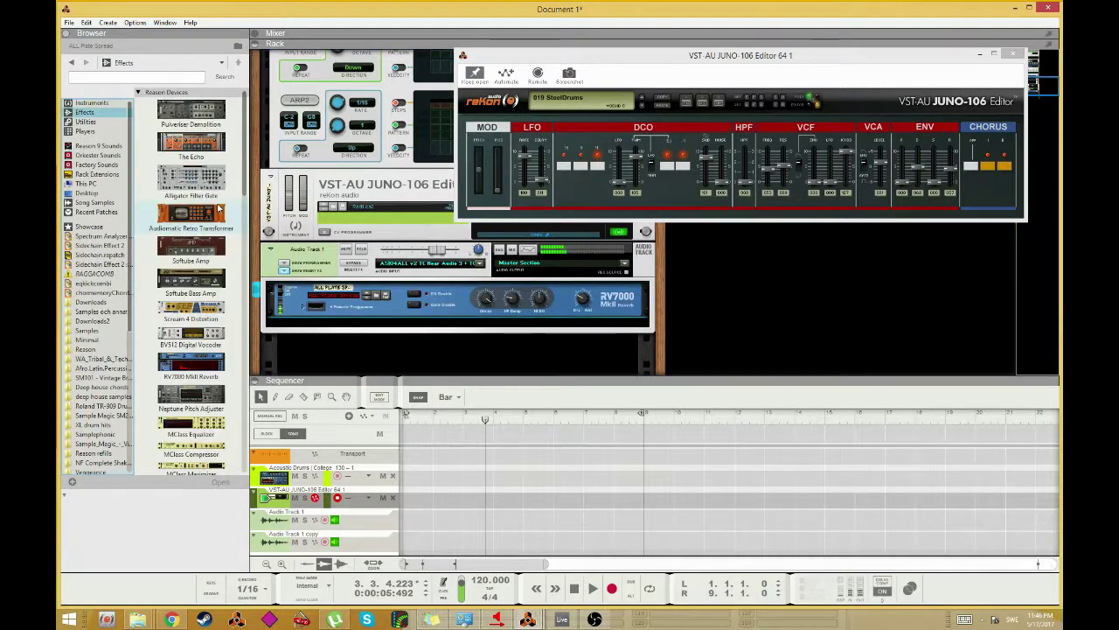
pyautogui.moveTo(191, 144); pyautogui.dragTo(421, 291)
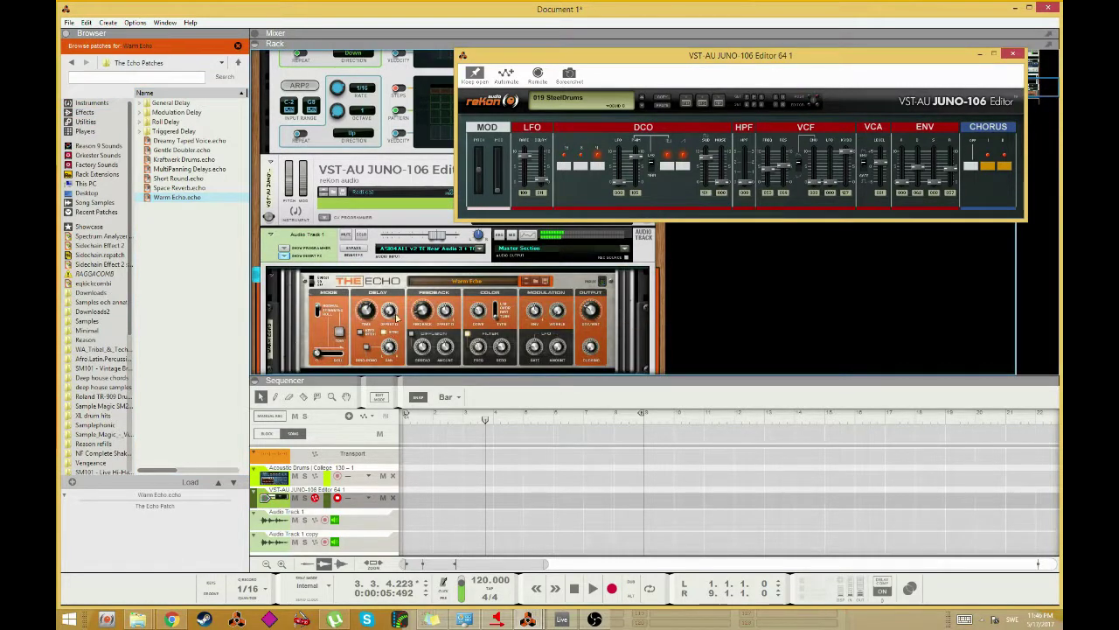
pyautogui.moveTo(406, 308)
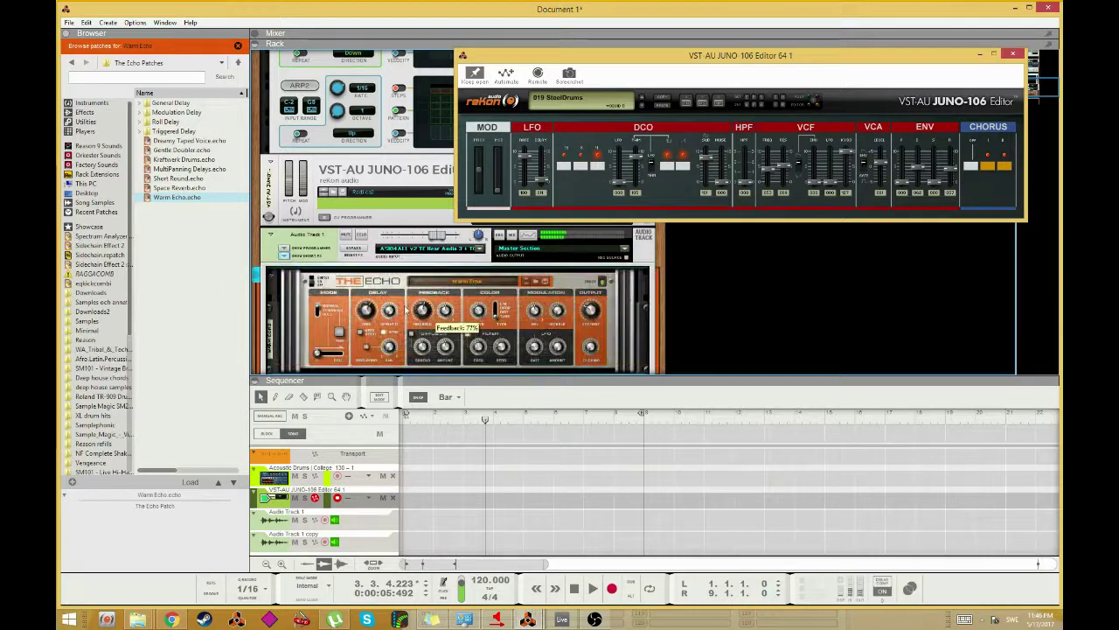
pyautogui.moveTo(371, 310)
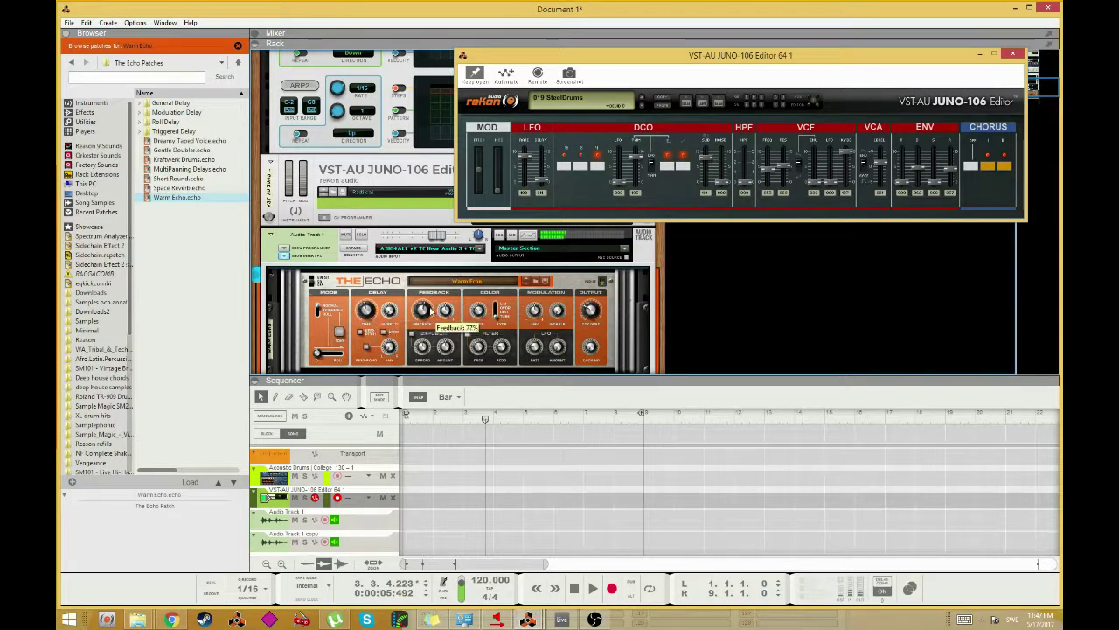
# - Step the JUNO-106 editor up to patch 022 Thee JUNO and raise Audio Track 1's level to 2.44 dB
pyautogui.click(643, 99)
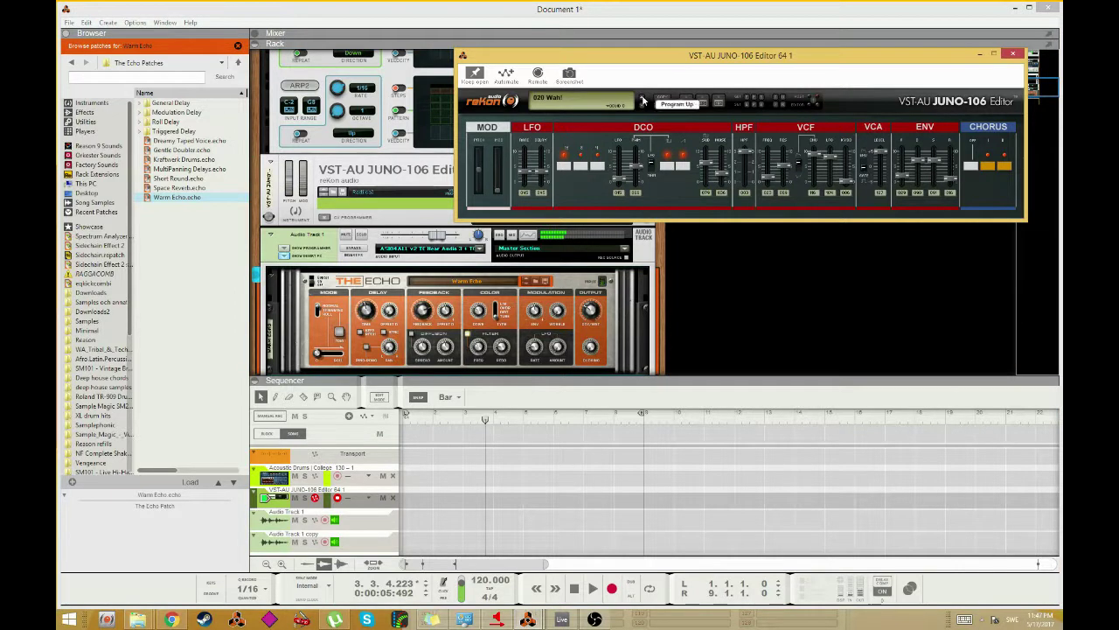
pyautogui.click(643, 100)
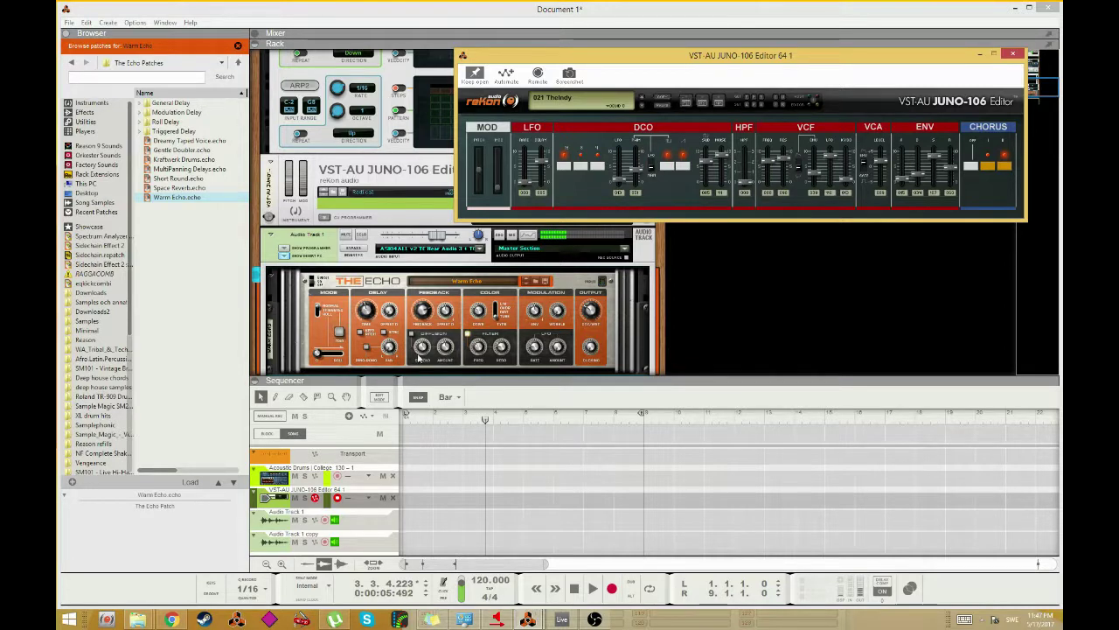
pyautogui.click(397, 308)
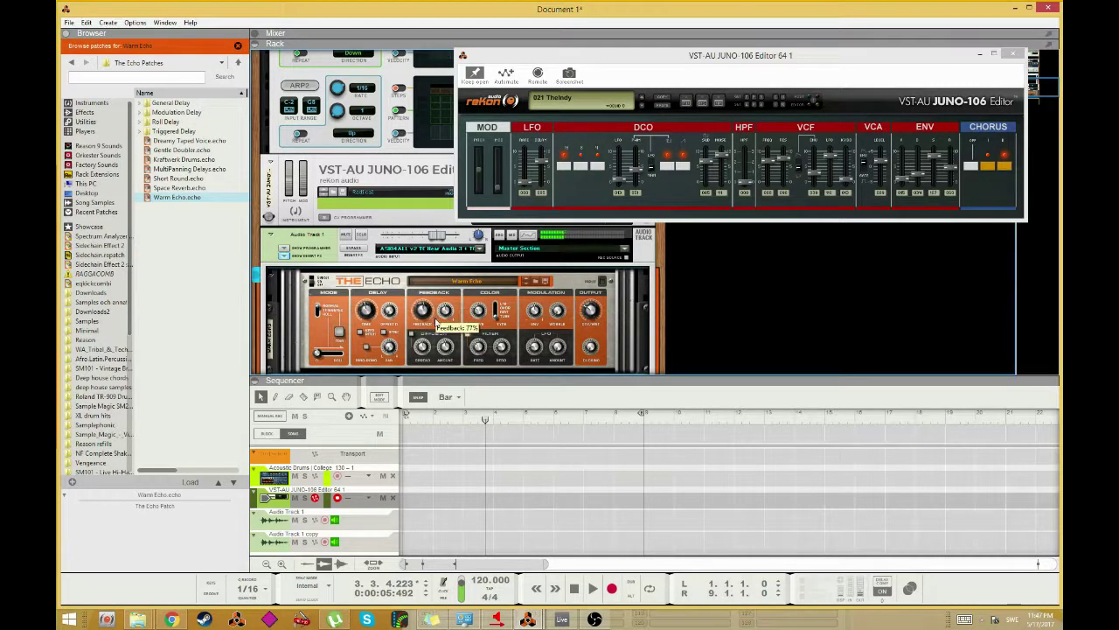
pyautogui.click(643, 100)
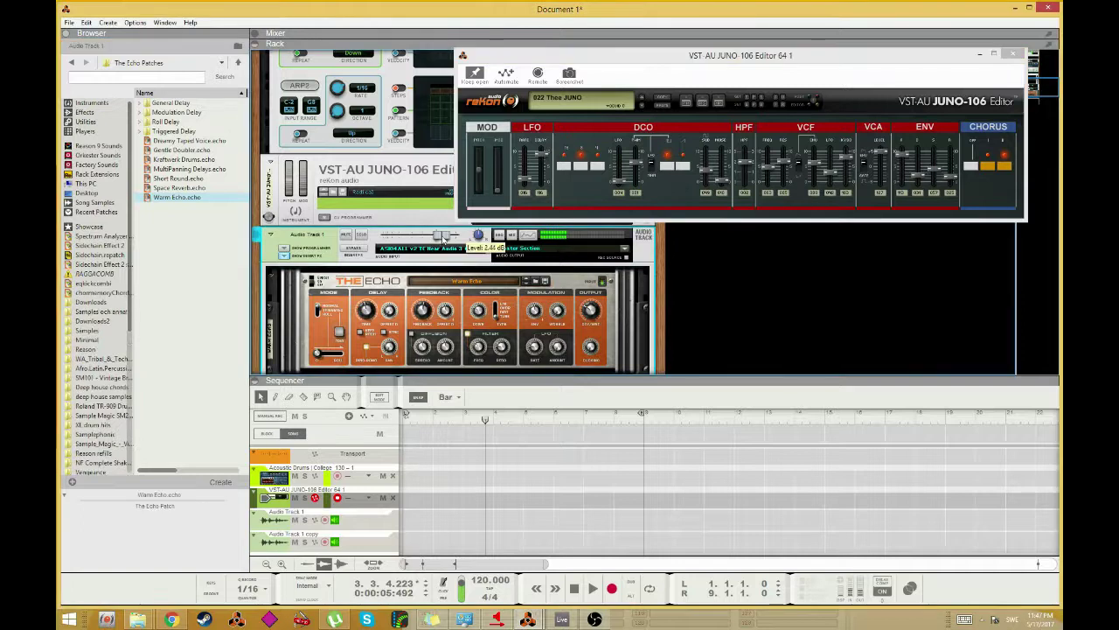
pyautogui.click(878, 156)
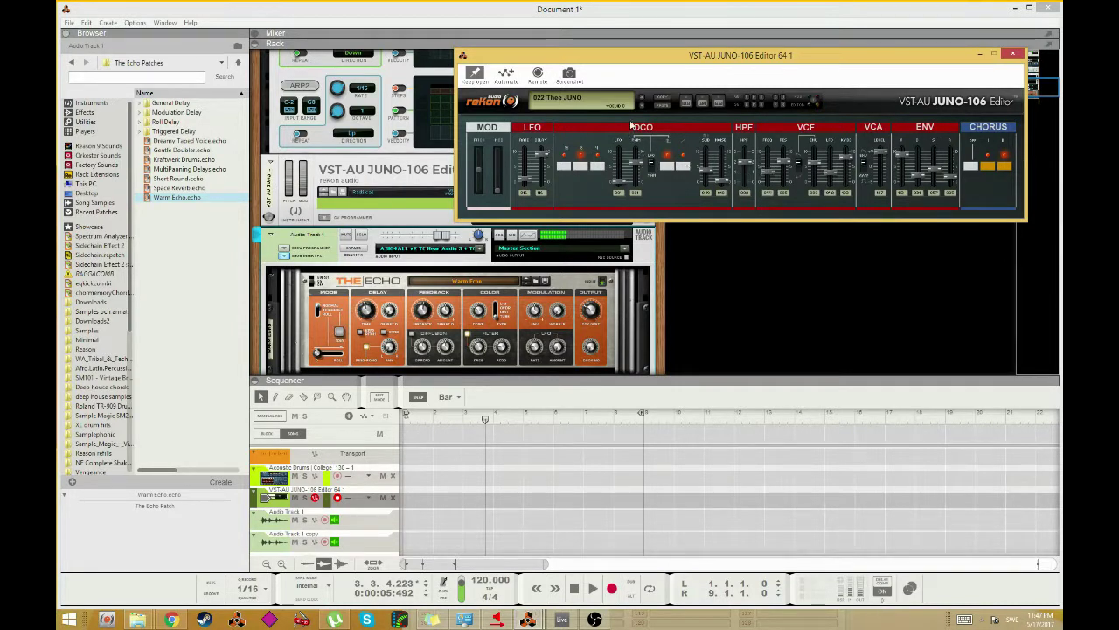
# - Step the JUNO-106 editor up through the patches to 027 High String
pyautogui.click(642, 98)
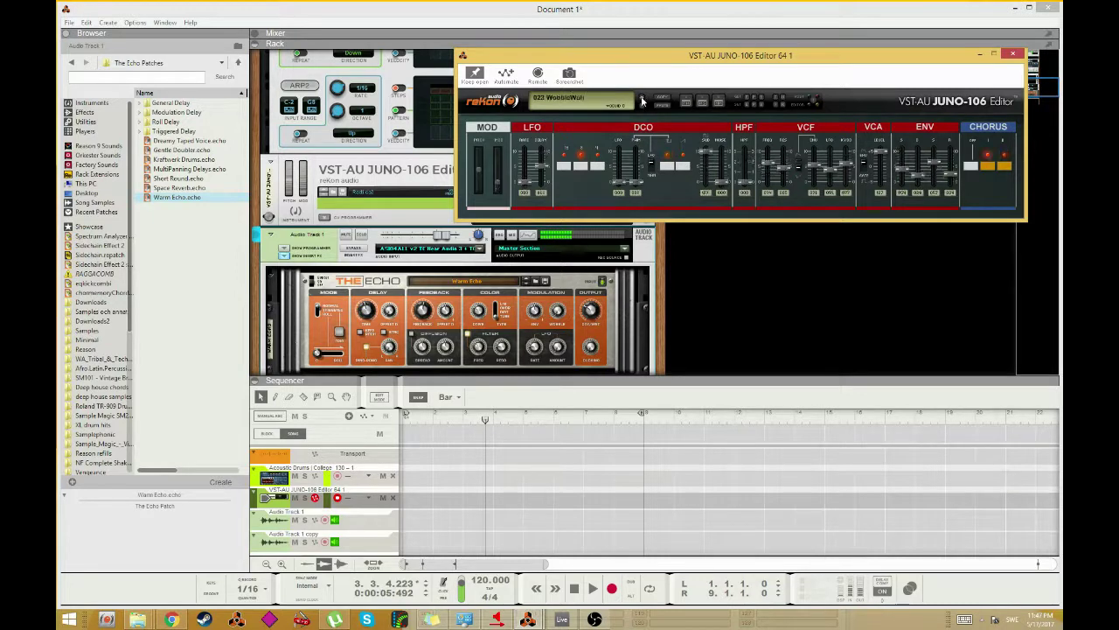
pyautogui.click(643, 99)
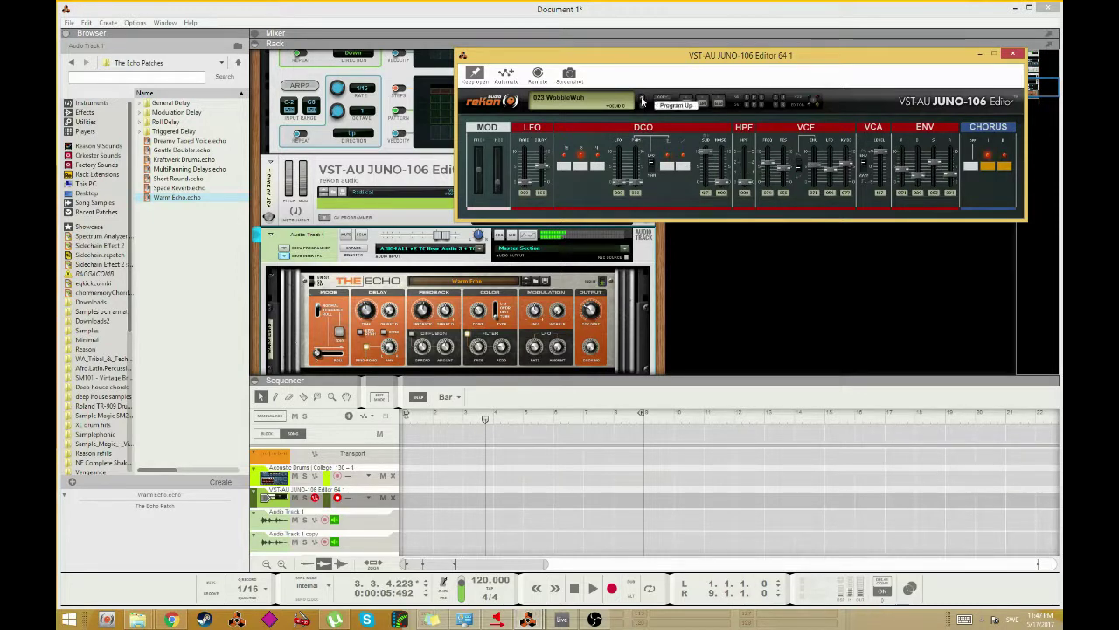
pyautogui.click(643, 100)
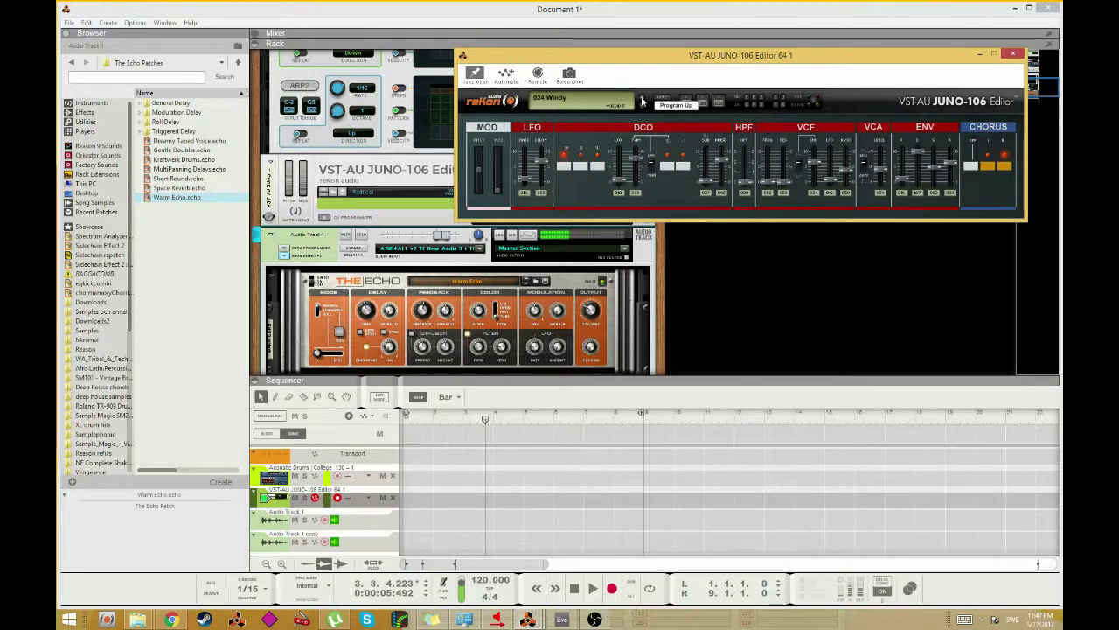
pyautogui.click(643, 100)
pyautogui.click(642, 101)
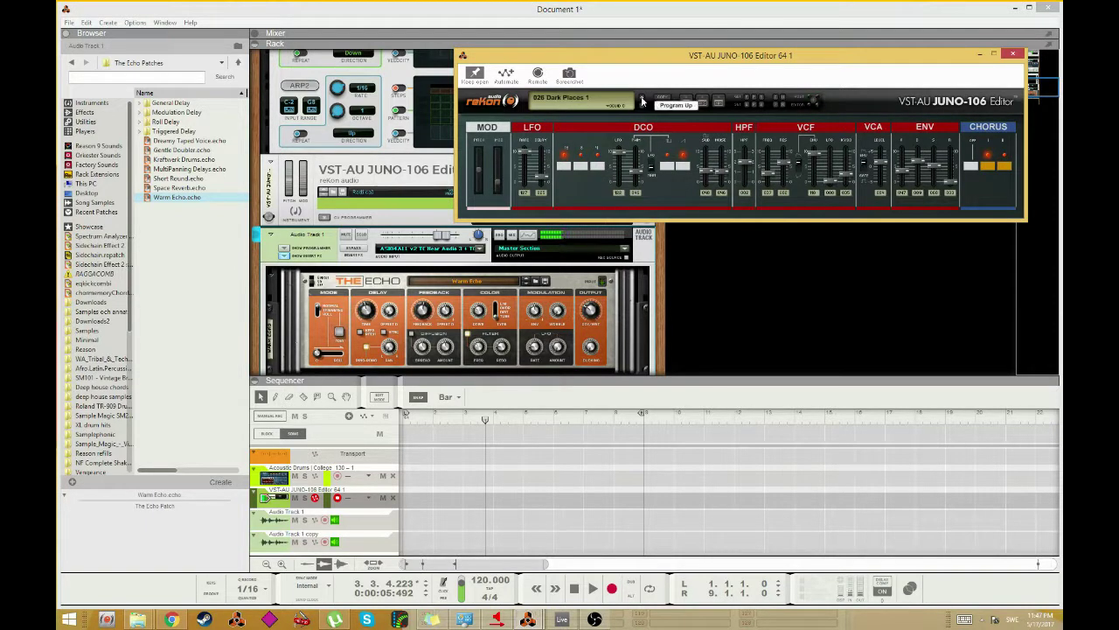
pyautogui.click(643, 101)
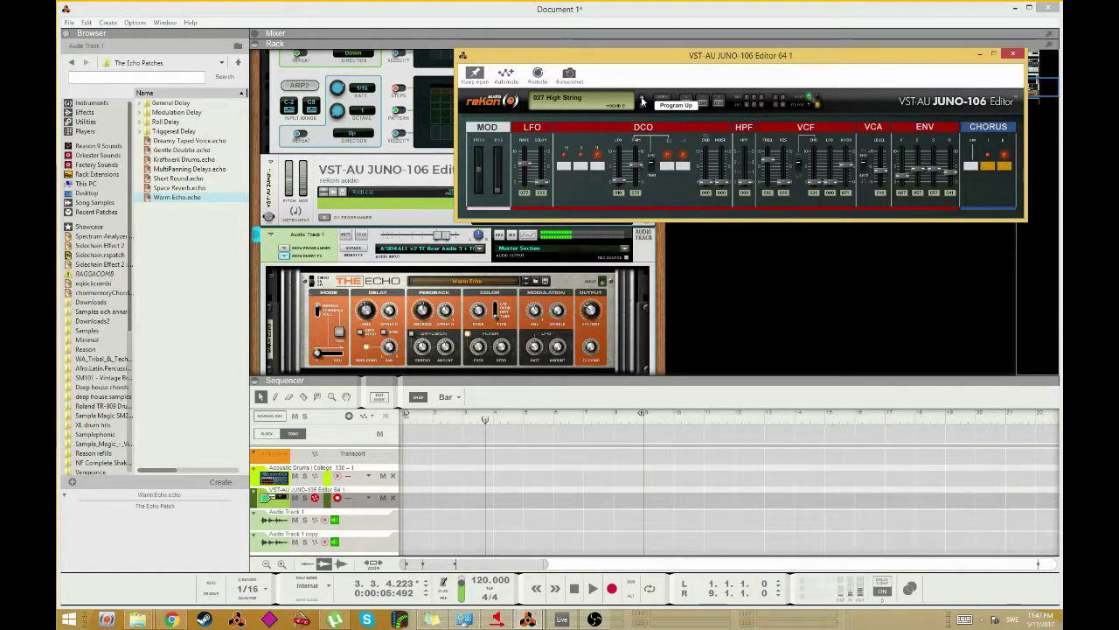
# - Turn on the Scales & Chords player above the Dual Arpeggio, keeping the JUNO-106 editor window clear of its controls
pyautogui.click(383, 172)
pyautogui.scroll(3, 383, 172)
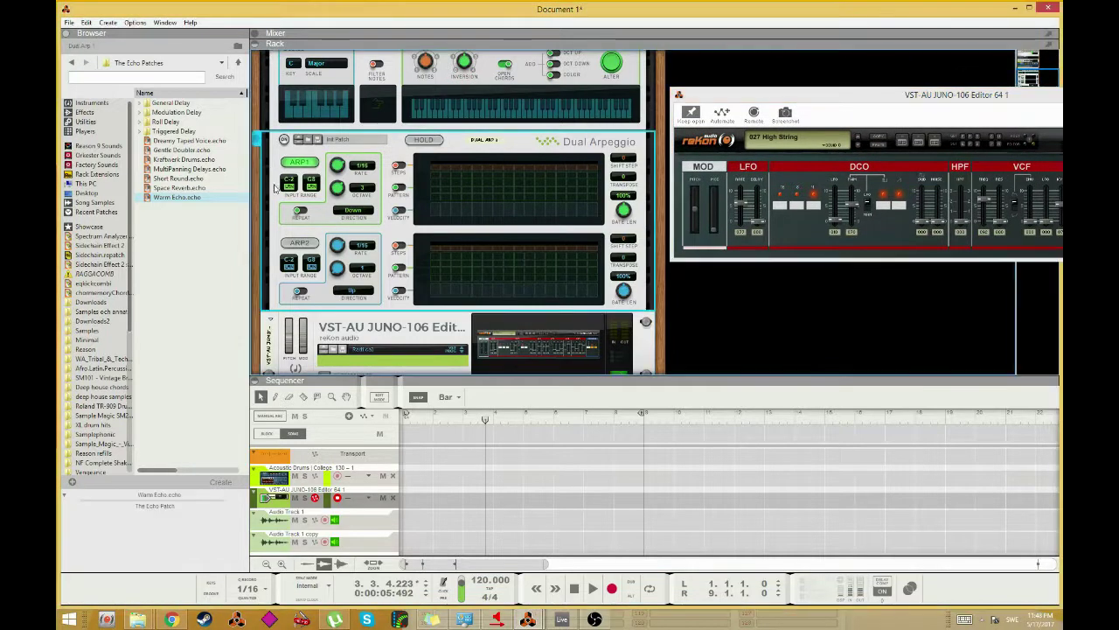
pyautogui.scroll(3, 536, 238)
pyautogui.click(881, 210)
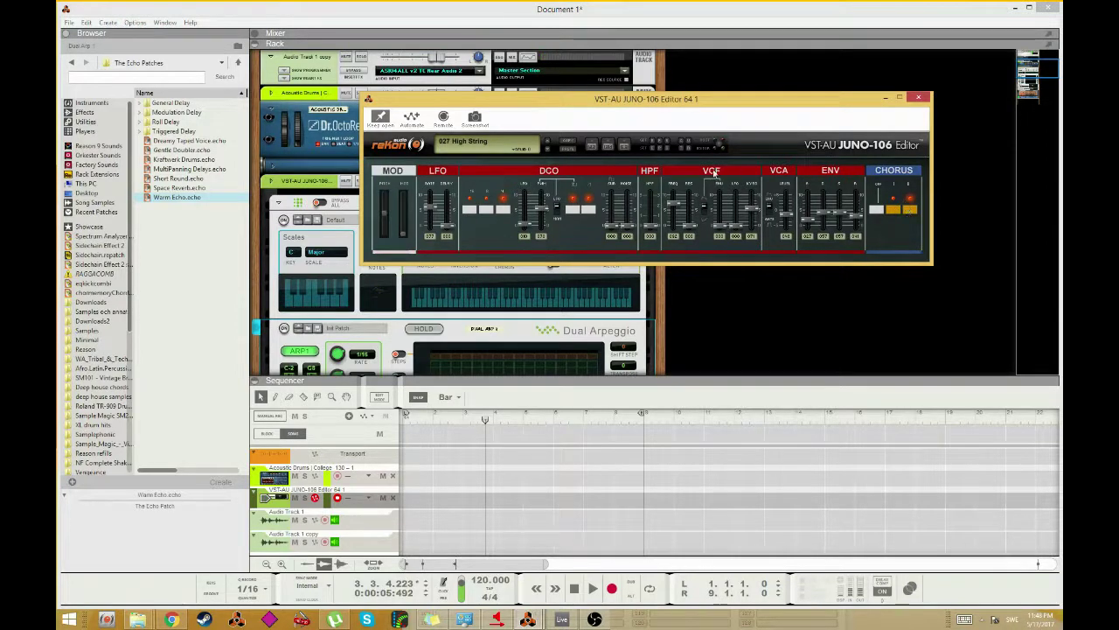
pyautogui.moveTo(552, 98); pyautogui.dragTo(622, 79)
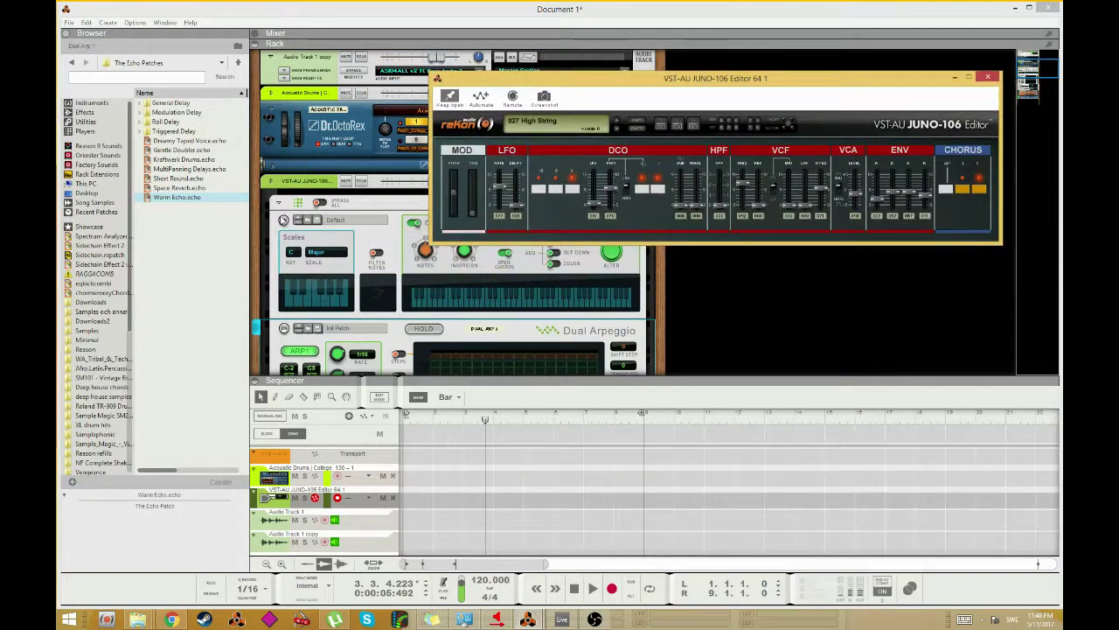
pyautogui.click(286, 226)
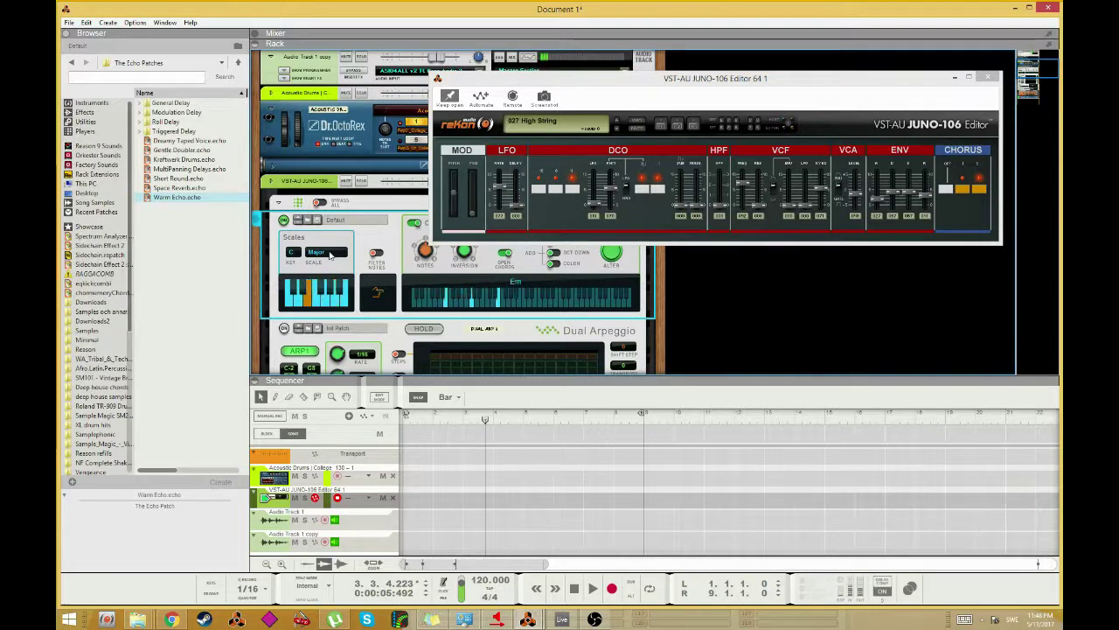
pyautogui.moveTo(604, 89); pyautogui.dragTo(706, 65)
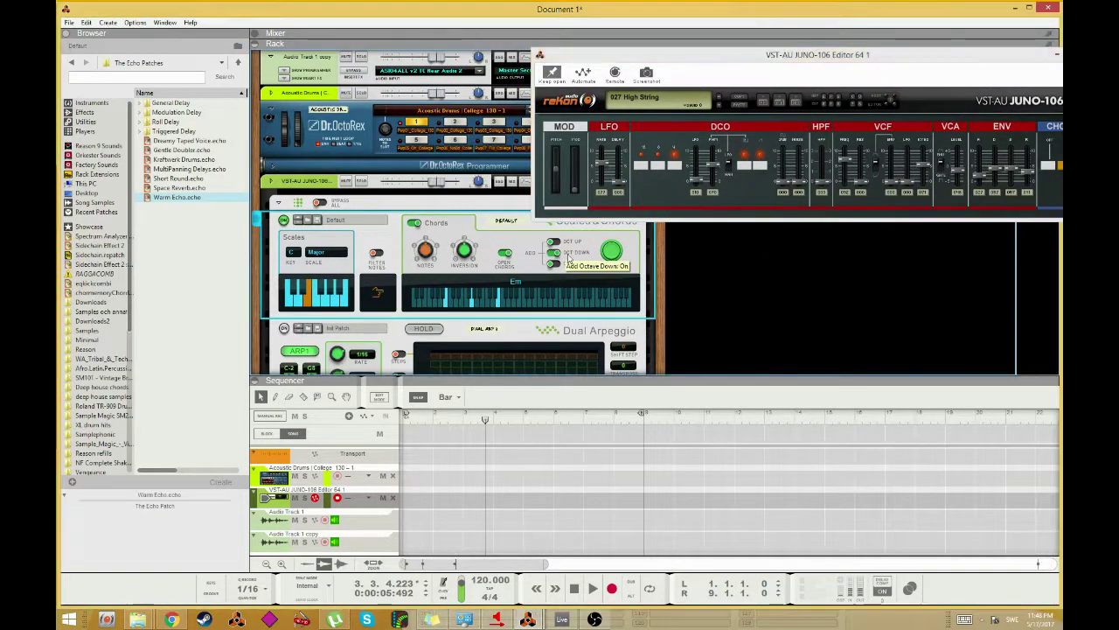
# - Switch the High String patch's DCO range to 8', lower the LFO rate and slightly raise the DCO's LFO depth
pyautogui.click(658, 166)
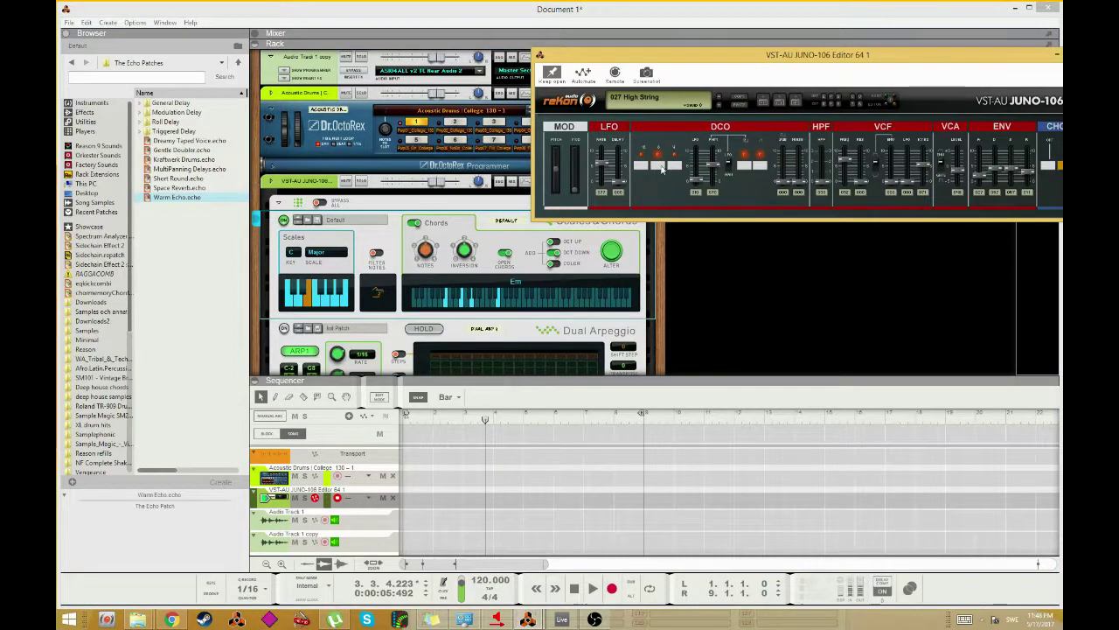
pyautogui.moveTo(822, 58); pyautogui.dragTo(743, 76)
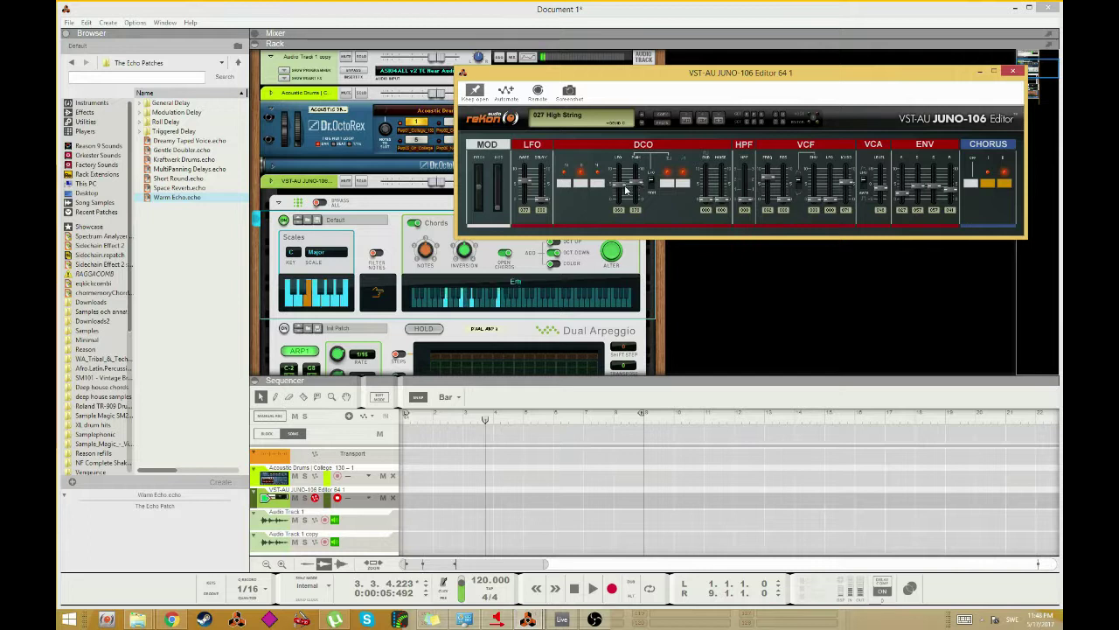
pyautogui.moveTo(524, 183); pyautogui.dragTo(529, 201)
pyautogui.moveTo(619, 198); pyautogui.dragTo(623, 194)
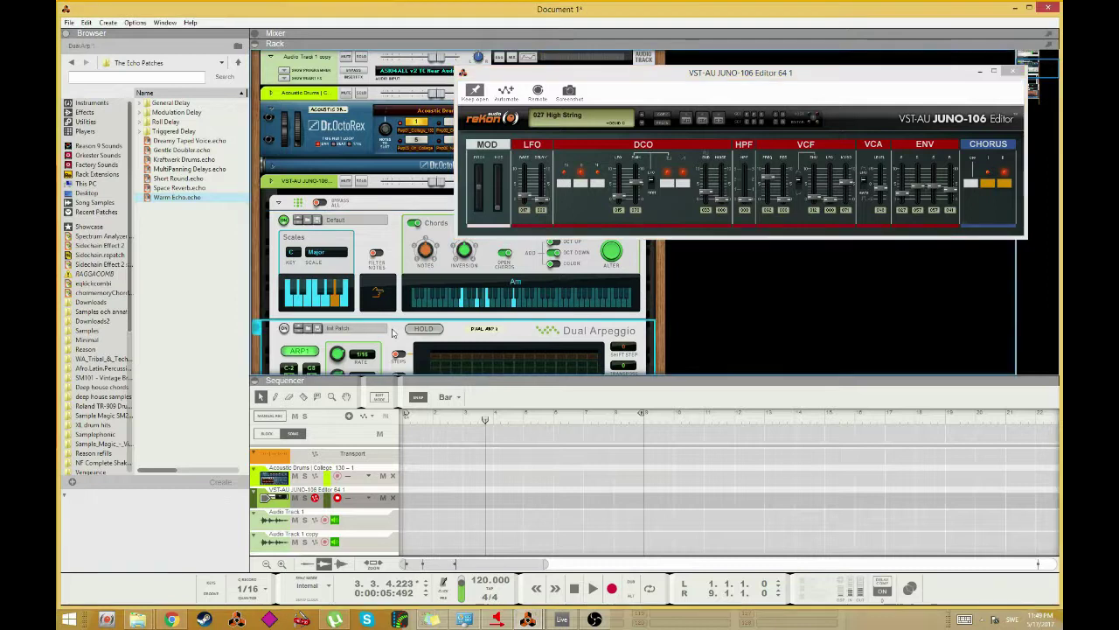
# - Examine the rack from Audio Track 1's The Echo and RV7000 effects up to the Scales & Chords player
pyautogui.scroll(-5, 441, 250)
pyautogui.scroll(-3, 454, 219)
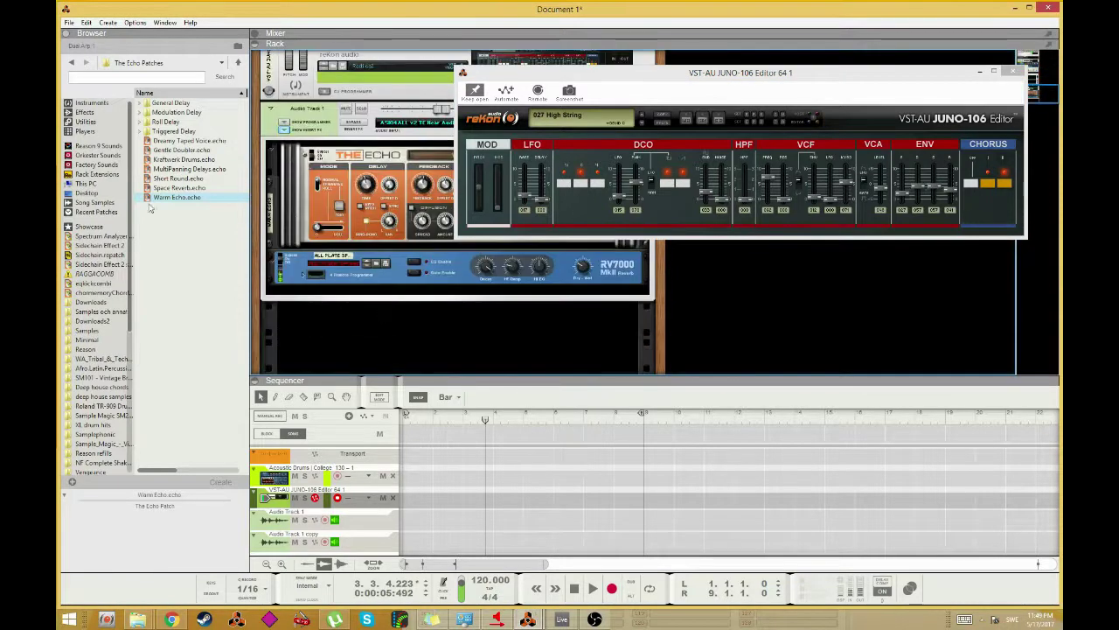
pyautogui.moveTo(633, 88); pyautogui.dragTo(840, 115)
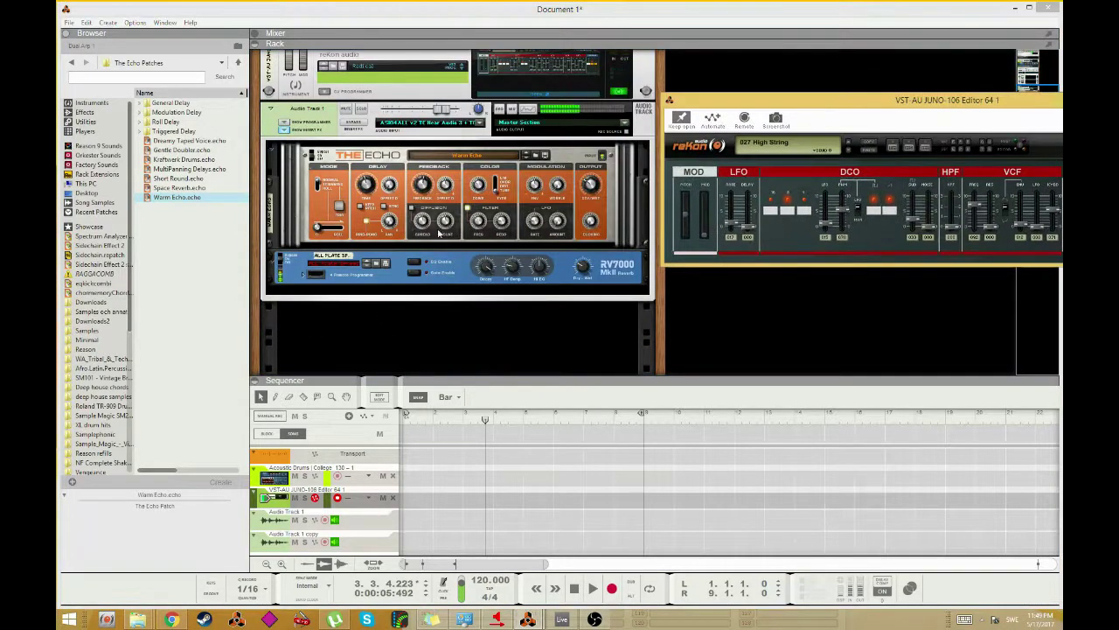
pyautogui.click(423, 299)
pyautogui.scroll(3, 424, 299)
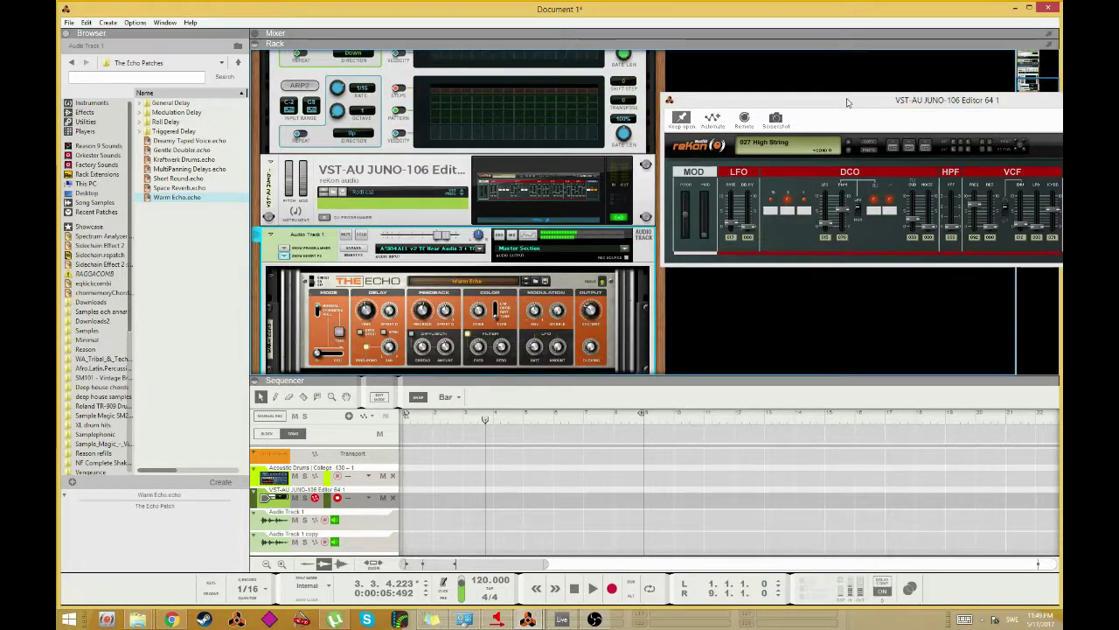
pyautogui.moveTo(846, 103); pyautogui.dragTo(614, 111)
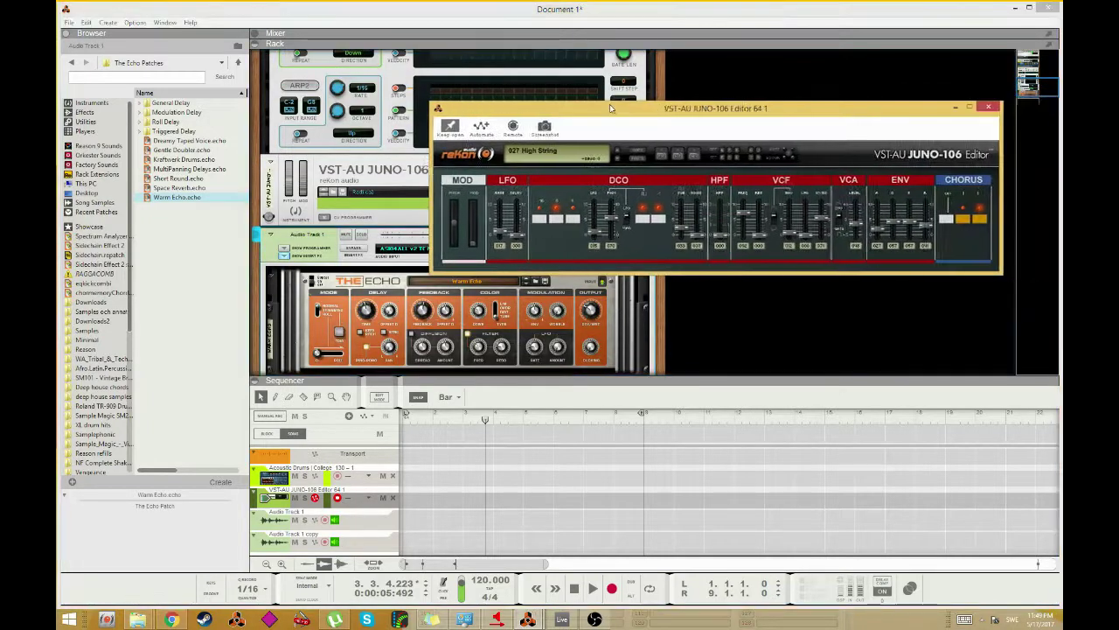
pyautogui.click(321, 320)
pyautogui.scroll(-3, 328, 310)
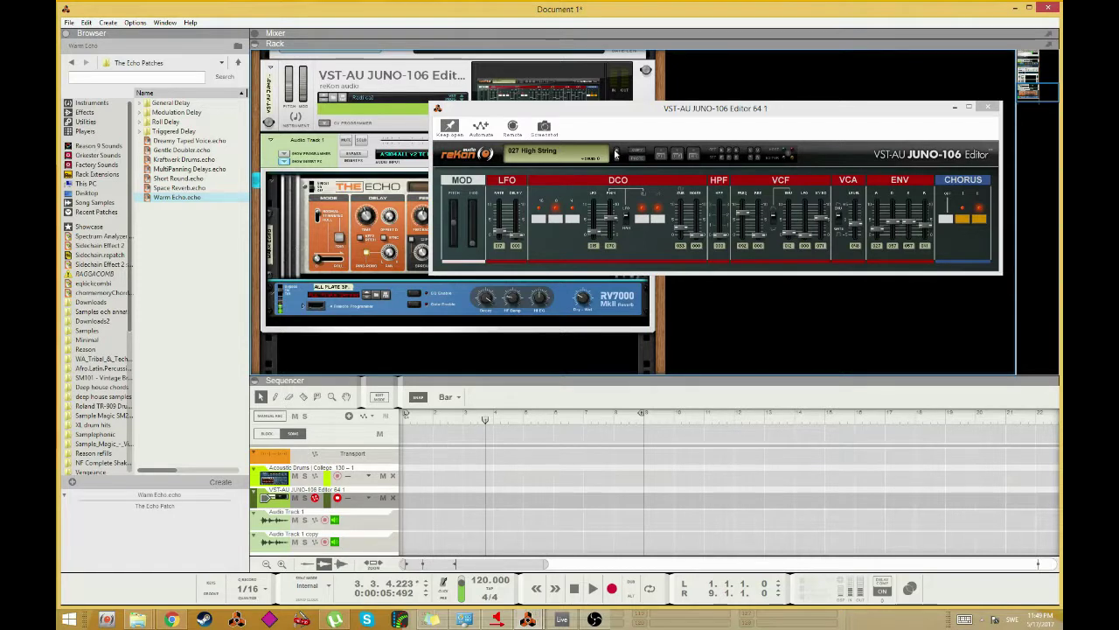
pyautogui.scroll(8, 388, 182)
pyautogui.scroll(6, 387, 182)
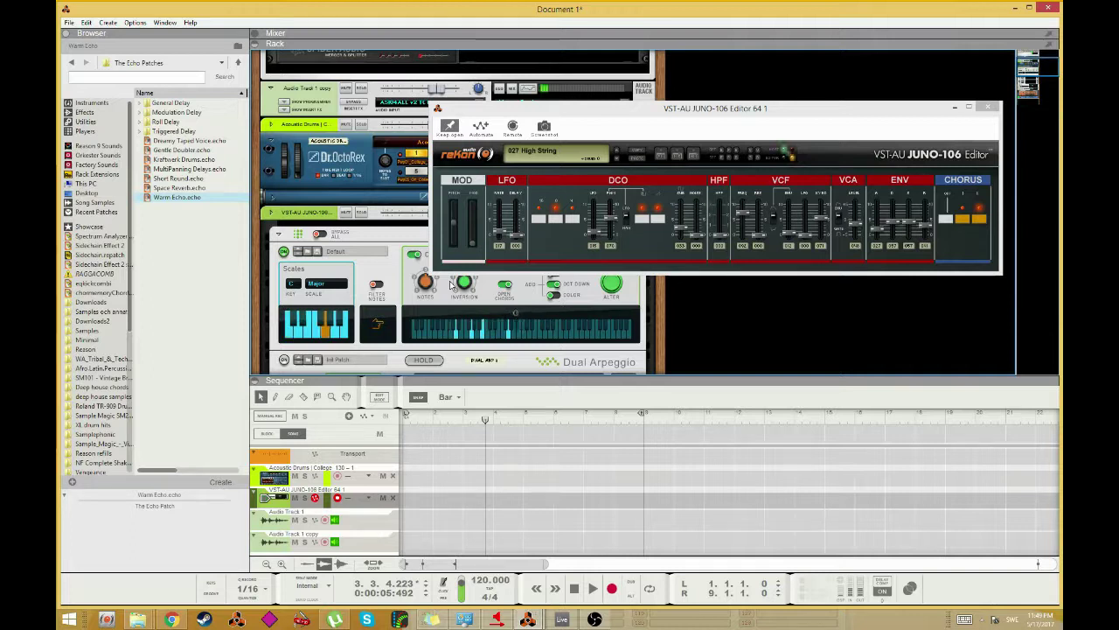
# - Step the JUNO-106 editor up through the patches to 032 Softly
pyautogui.click(477, 219)
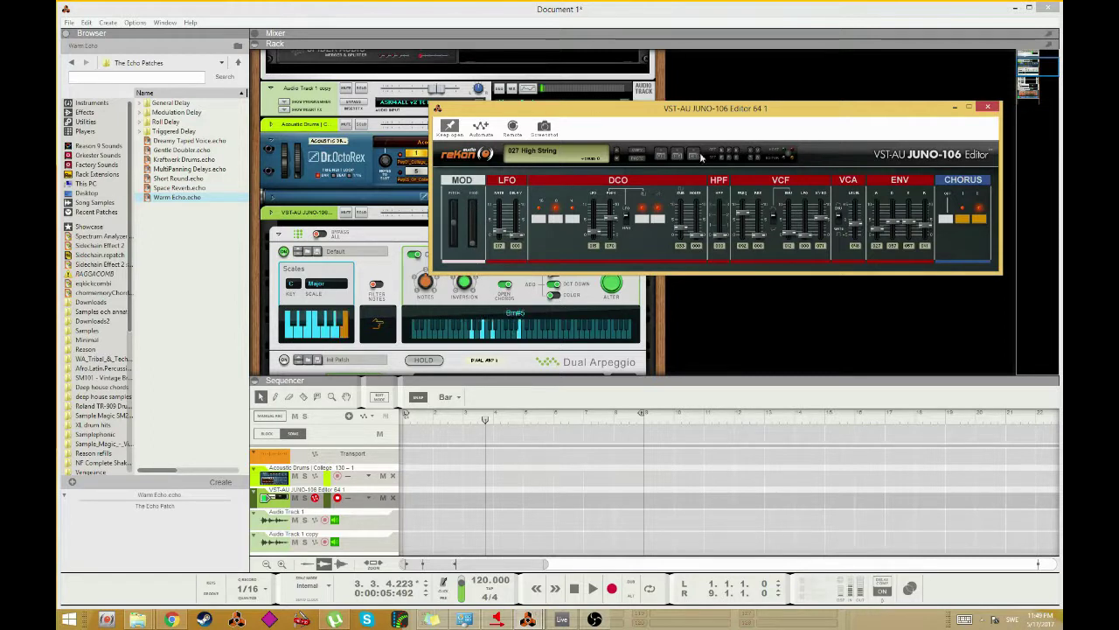
pyautogui.moveTo(633, 109); pyautogui.dragTo(551, 74)
pyautogui.click(538, 118)
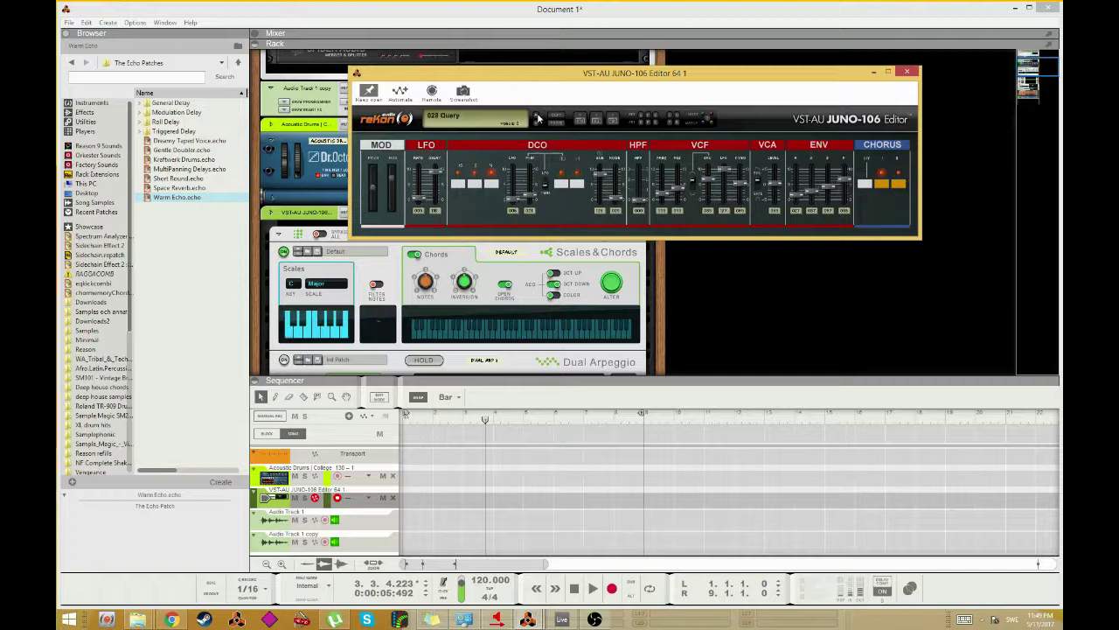
pyautogui.click(538, 118)
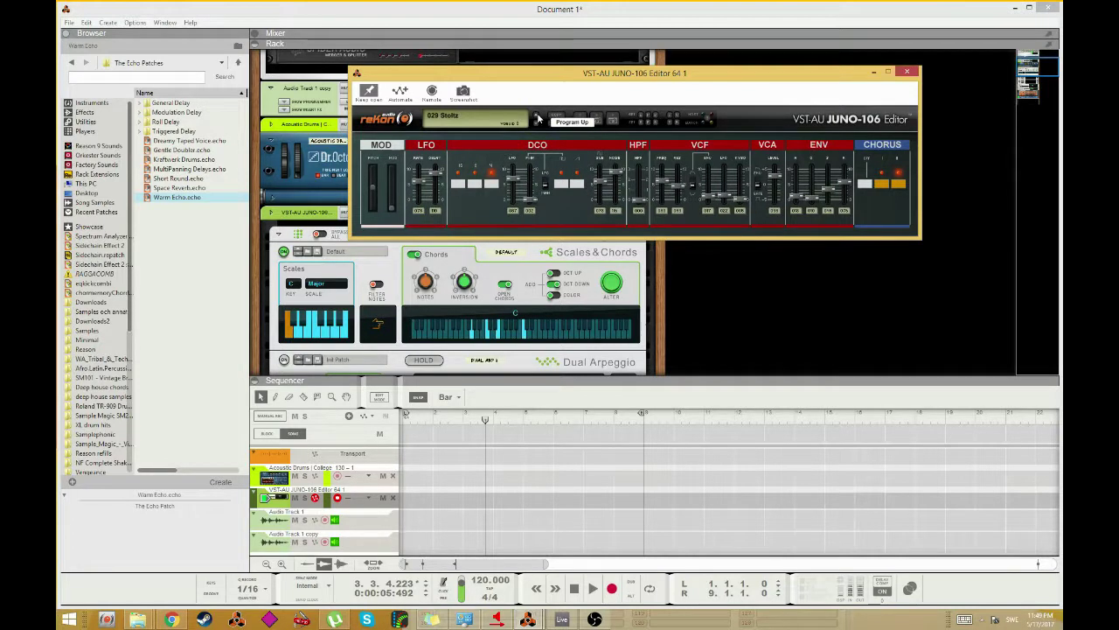
pyautogui.click(538, 118)
pyautogui.click(538, 118)
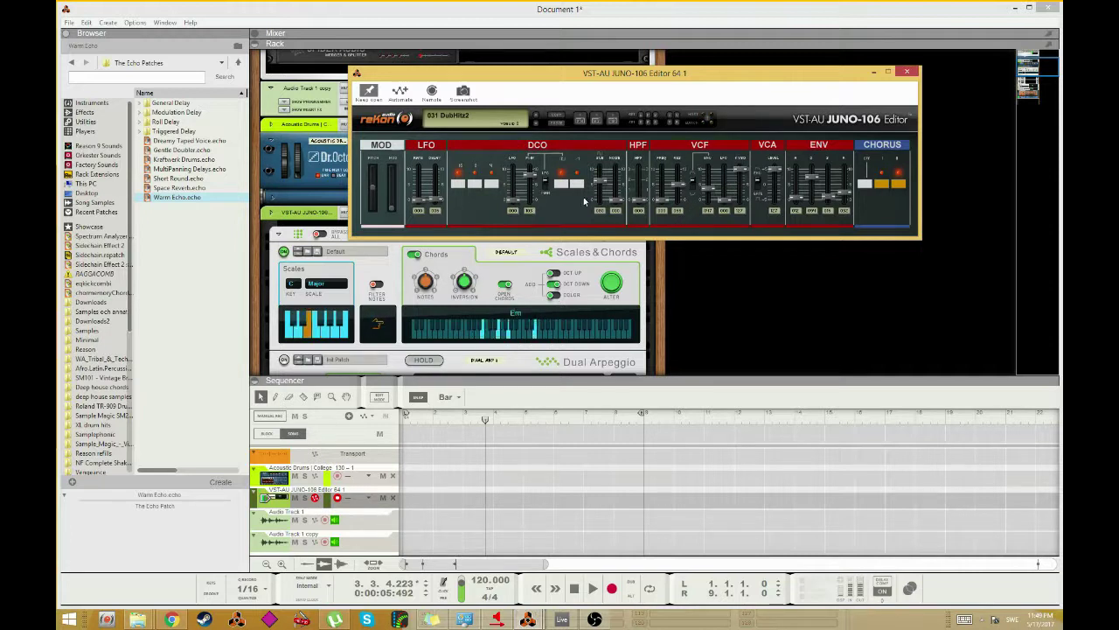
pyautogui.click(536, 119)
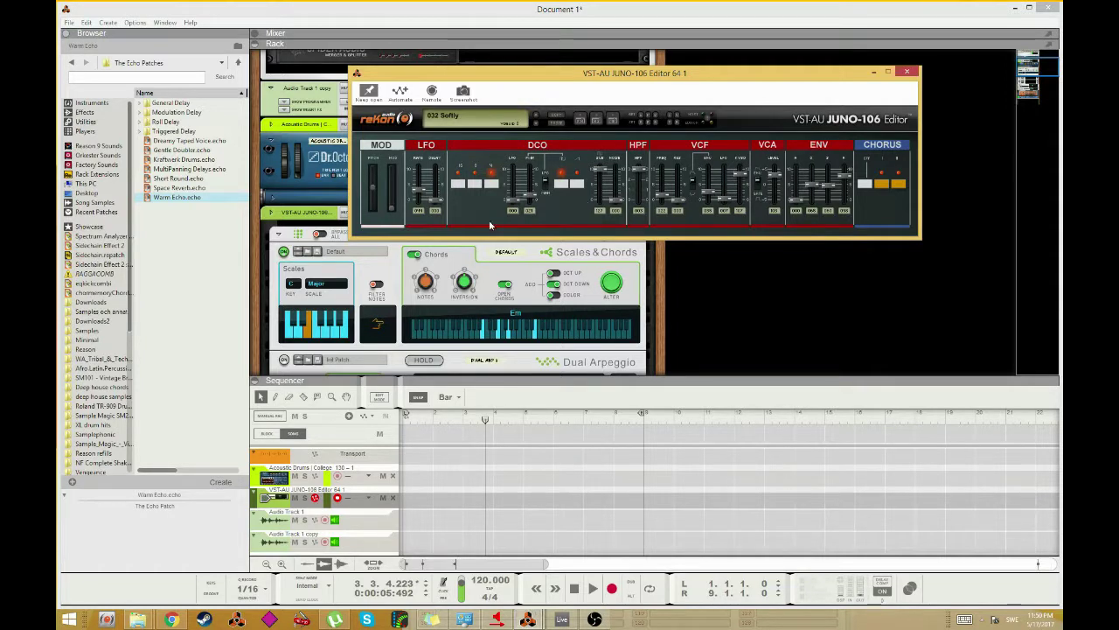
# - Try the Minor scale in the Scales & Chords player and set the scale back to Major
pyautogui.click(542, 324)
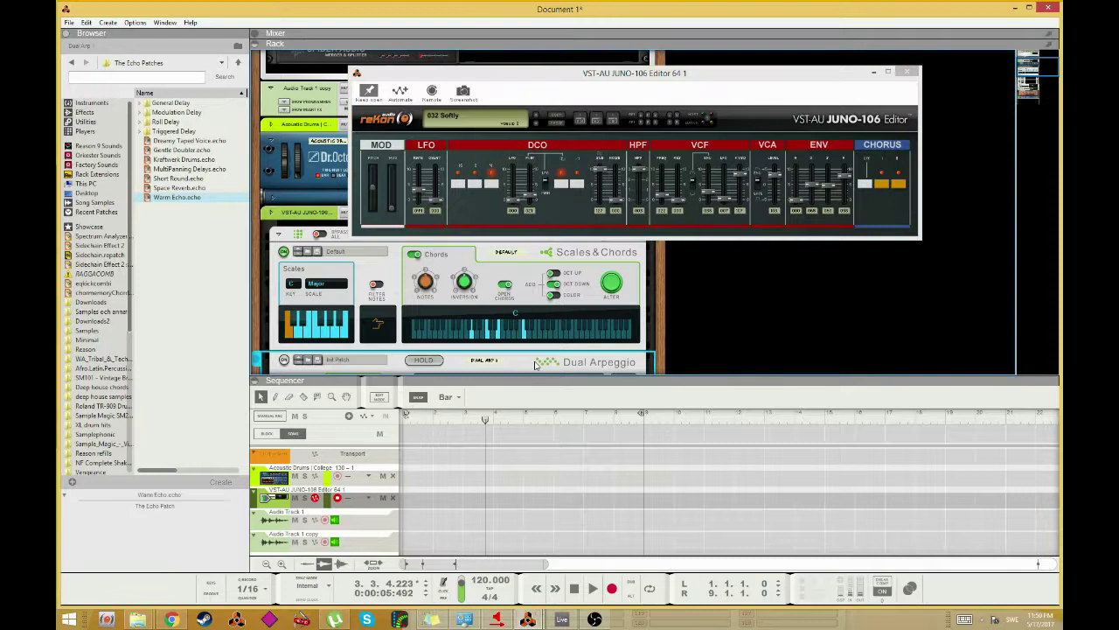
pyautogui.scroll(-3, 542, 341)
pyautogui.scroll(-5, 542, 351)
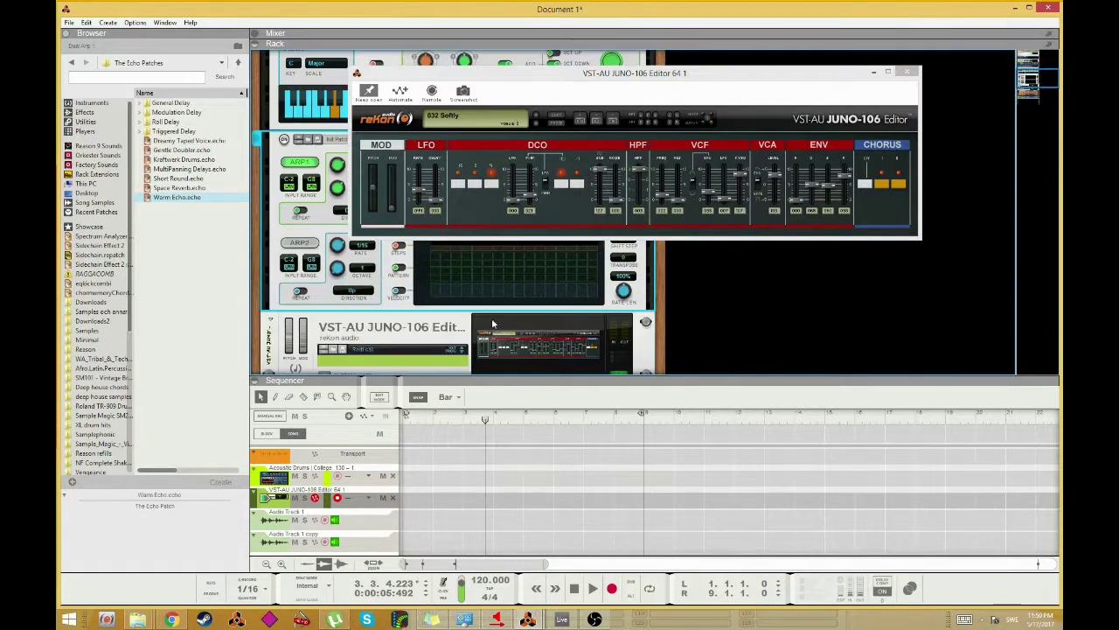
pyautogui.scroll(2, 534, 315)
pyautogui.scroll(4, 433, 309)
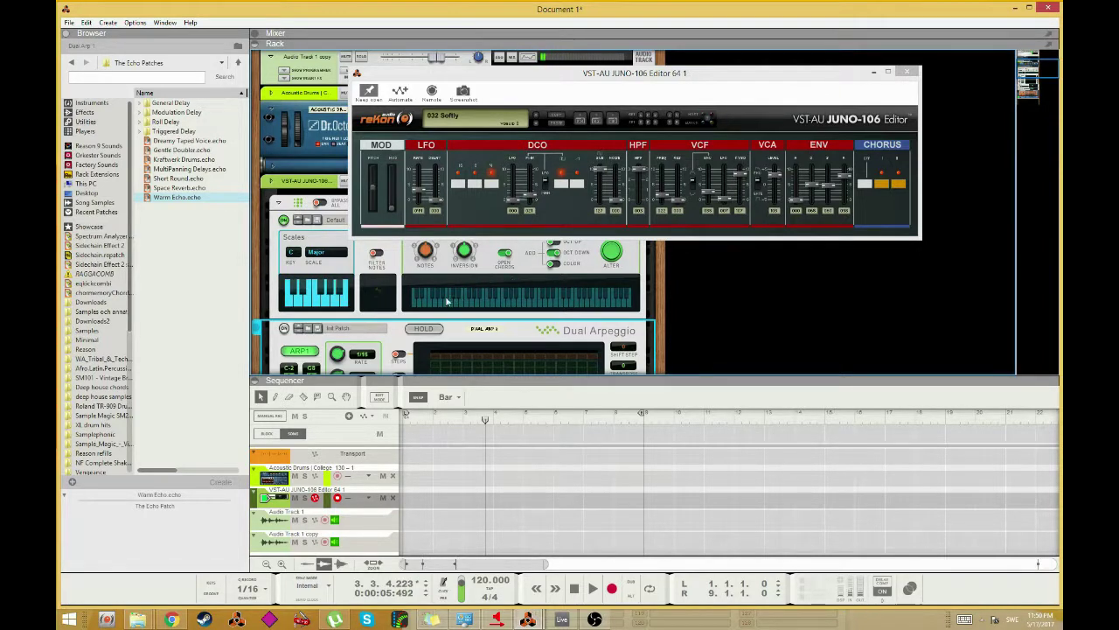
pyautogui.scroll(2, 345, 293)
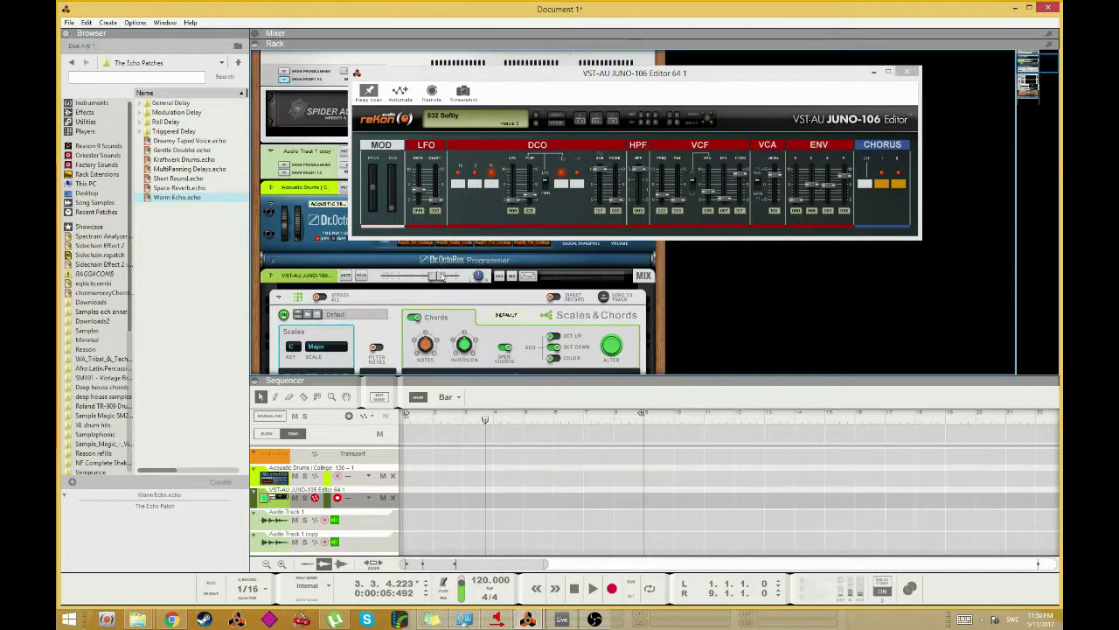
pyautogui.click(334, 284)
pyautogui.click(356, 314)
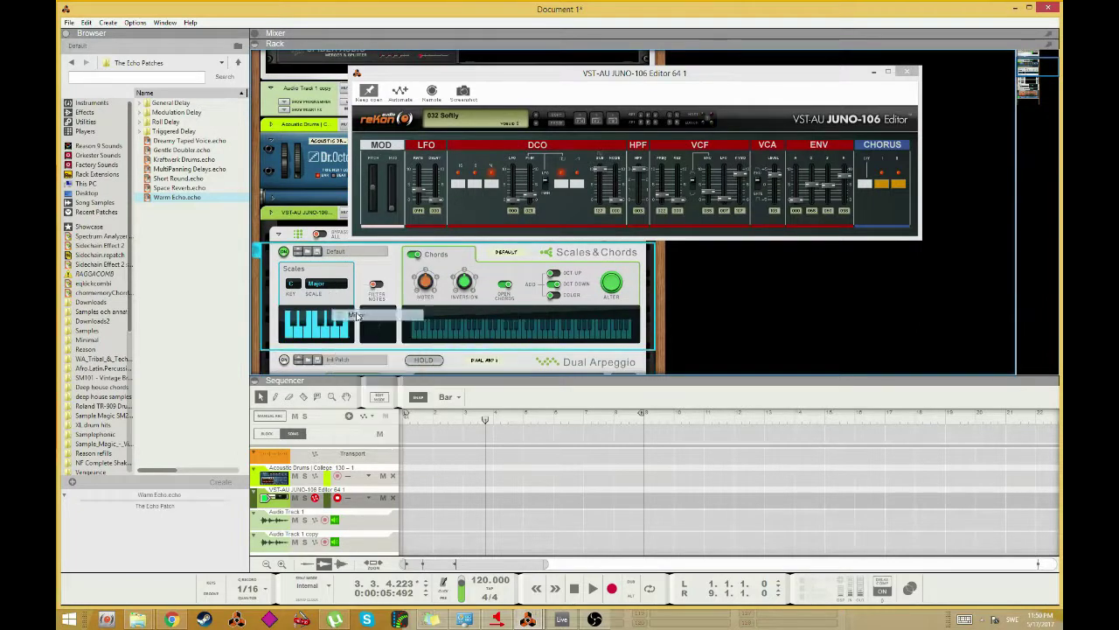
pyautogui.click(339, 286)
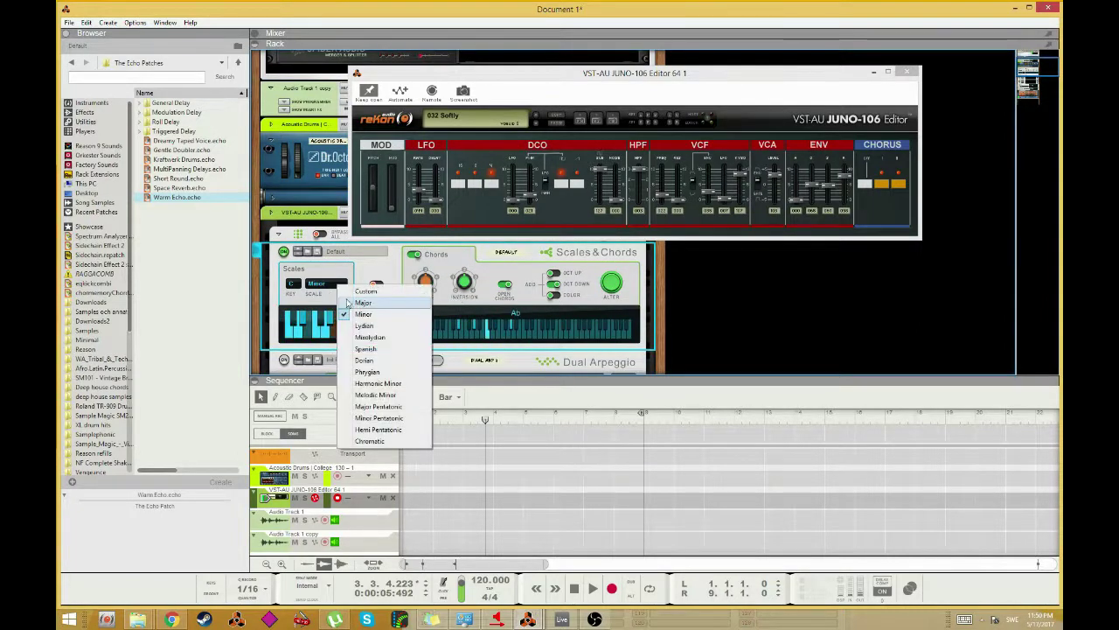
pyautogui.click(351, 304)
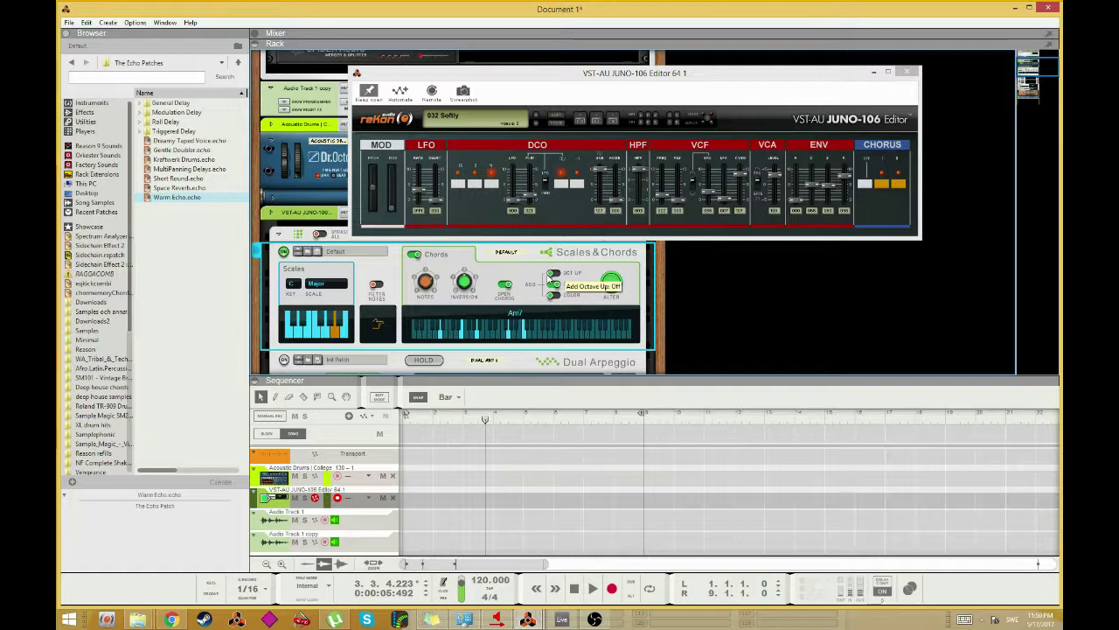
# - Step the JUNO-106 editor up through the patches to 039 Wonderment
pyautogui.click(537, 117)
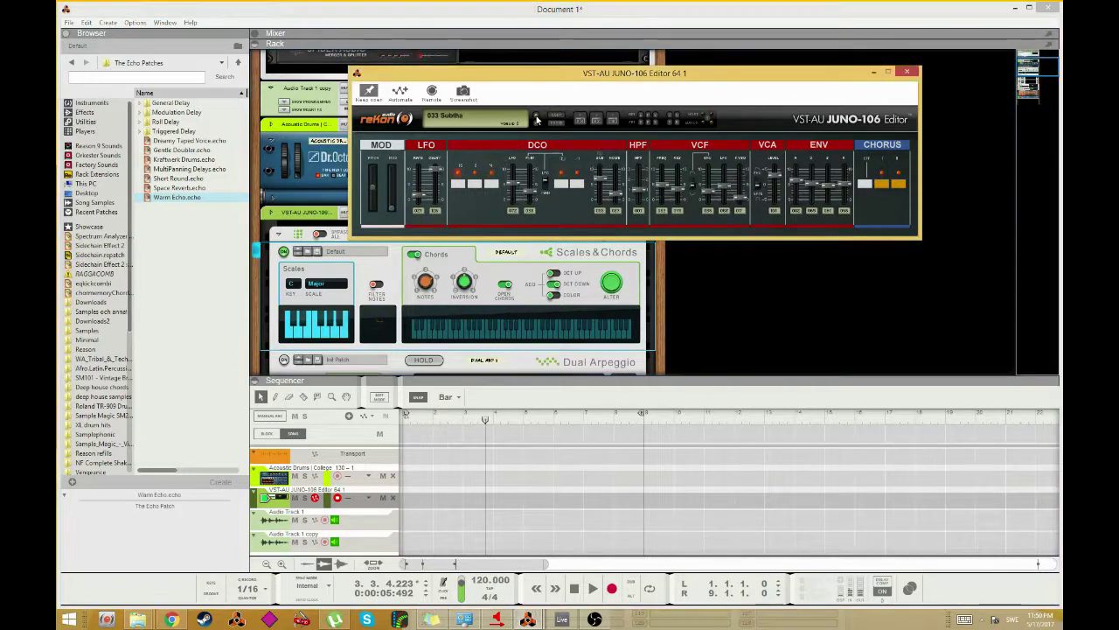
pyautogui.click(537, 116)
pyautogui.click(537, 117)
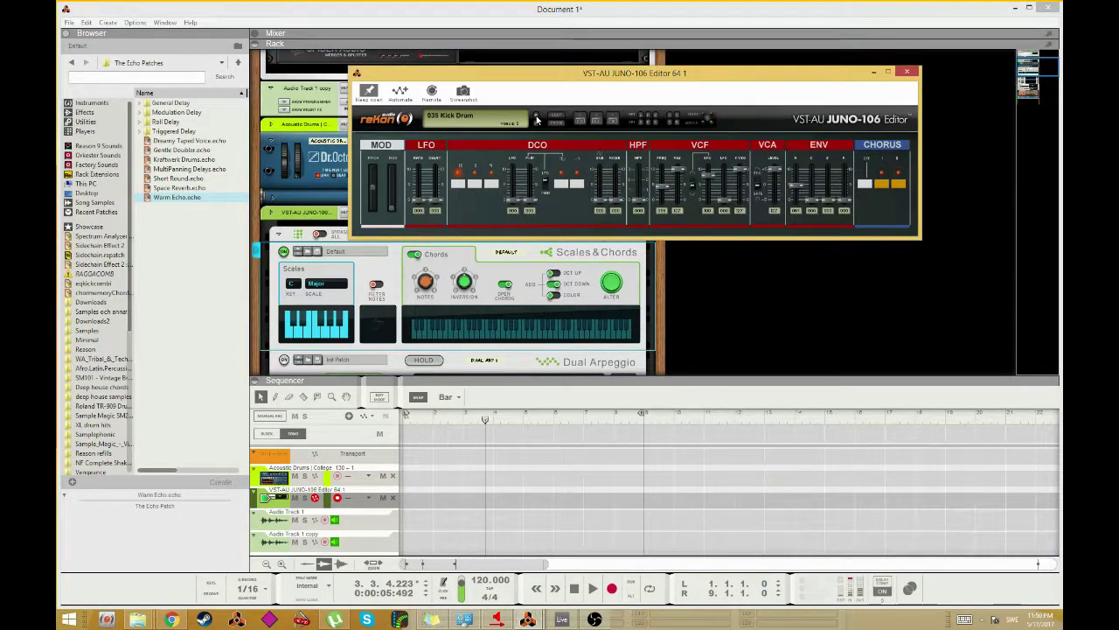
pyautogui.click(537, 117)
pyautogui.click(537, 119)
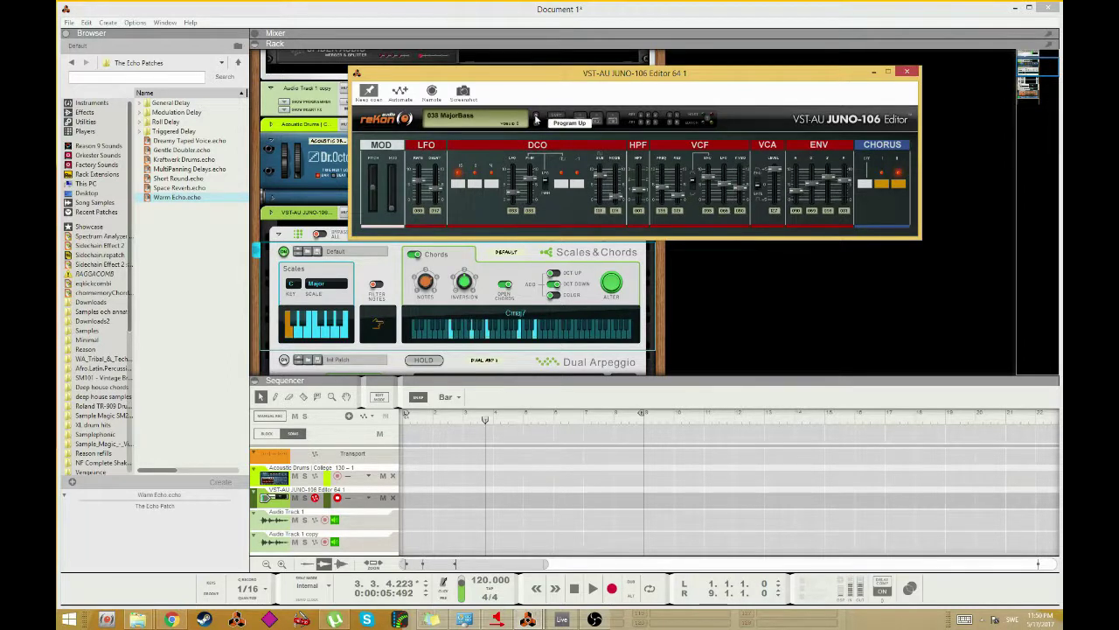
pyautogui.click(536, 118)
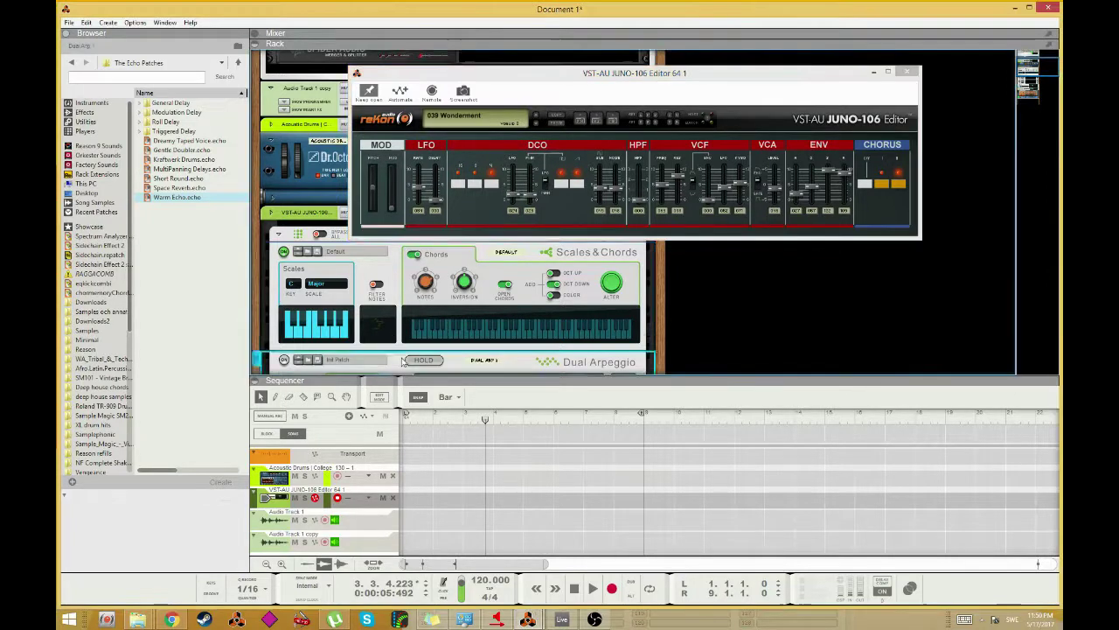
# - Bypass the RV7000 reverb and The Echo below Audio Track 1
pyautogui.scroll(-5, 285, 301)
pyautogui.scroll(-3, 308, 299)
pyautogui.click(293, 273)
pyautogui.click(316, 162)
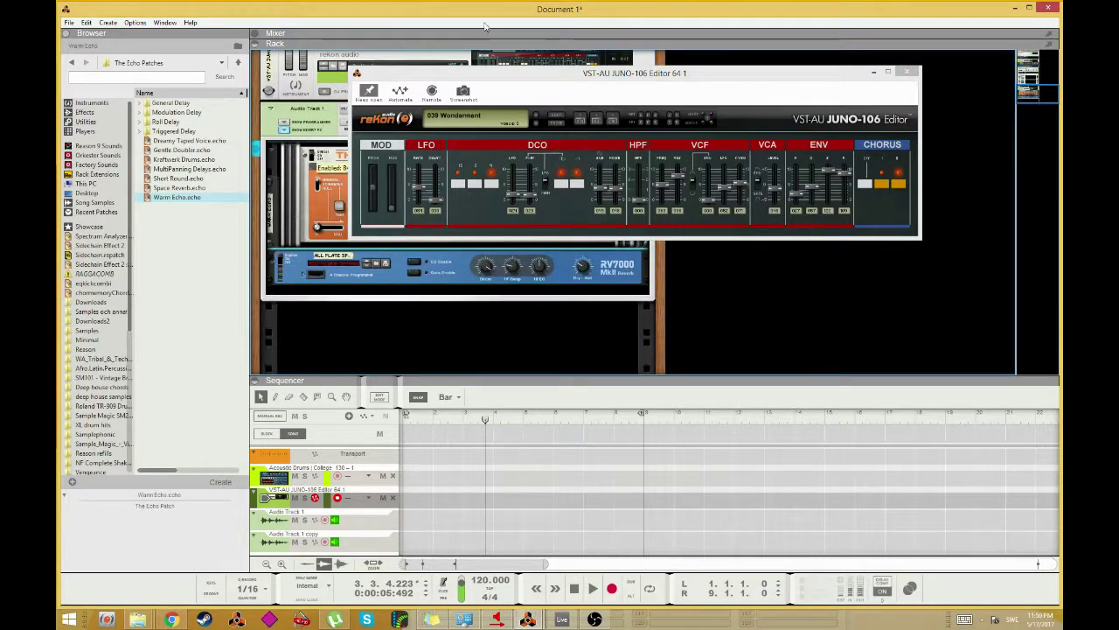
# - Step the JUNO-106 editor up through the patches to 044 Rise Slow
pyautogui.click(535, 117)
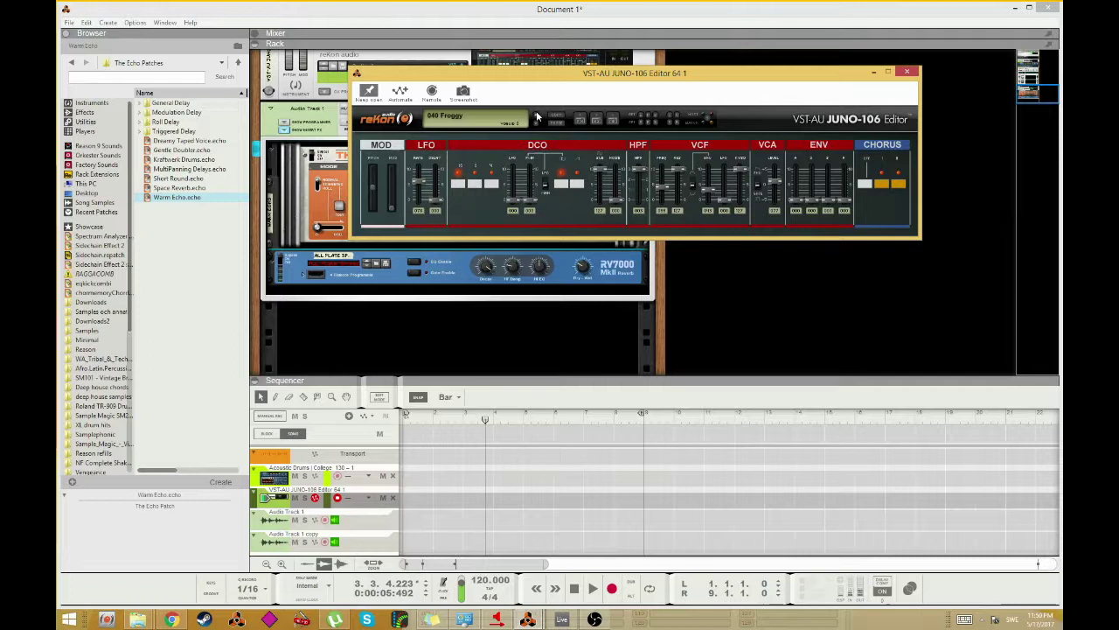
pyautogui.click(537, 118)
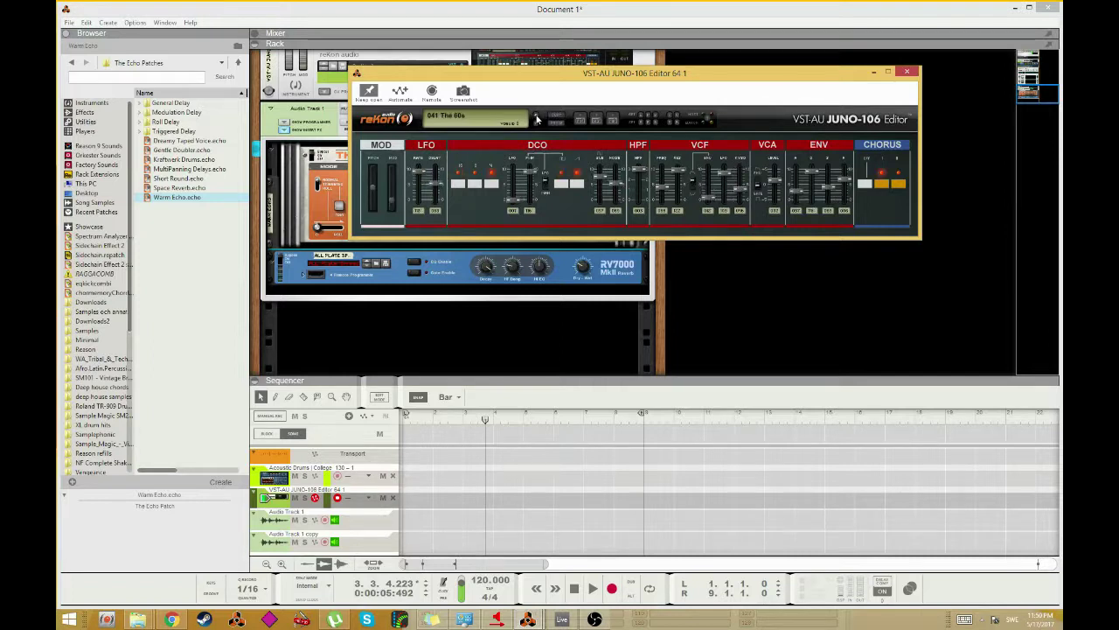
pyautogui.click(537, 118)
pyautogui.click(537, 117)
pyautogui.click(537, 118)
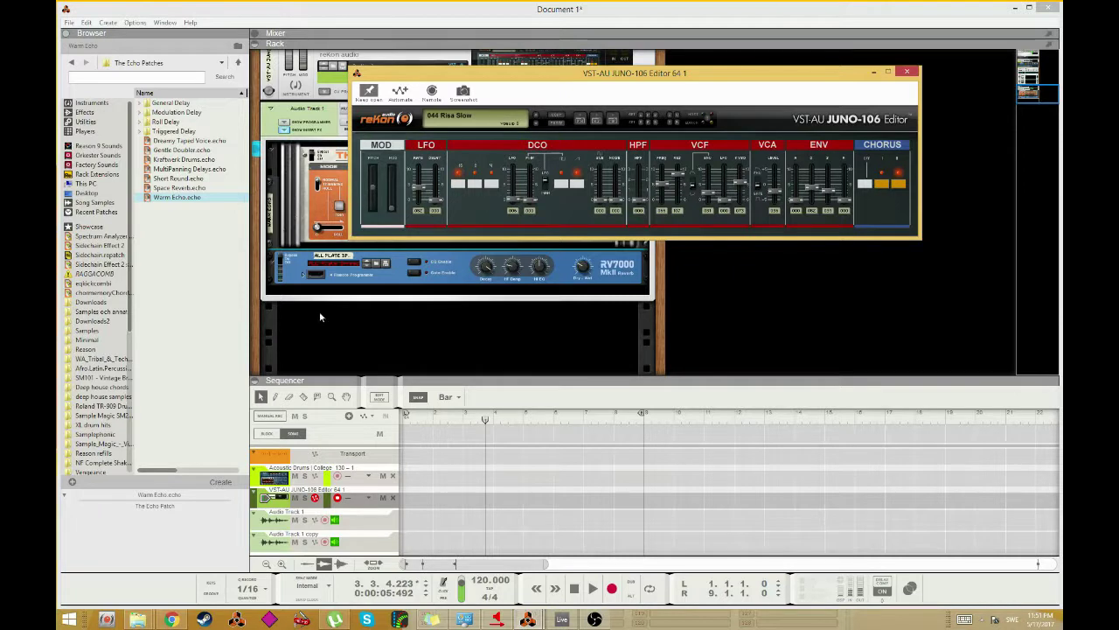
# - Switch the RV7000 reverb back on and step the JUNO-106 editor up to patch 045 Drown String
pyautogui.click(283, 263)
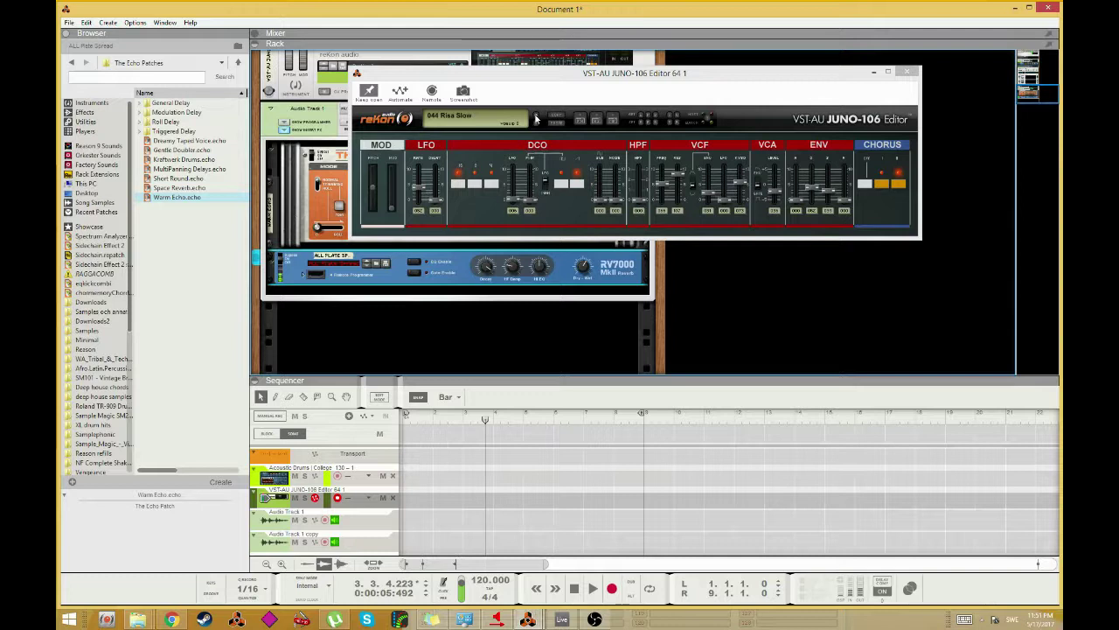
pyautogui.click(536, 118)
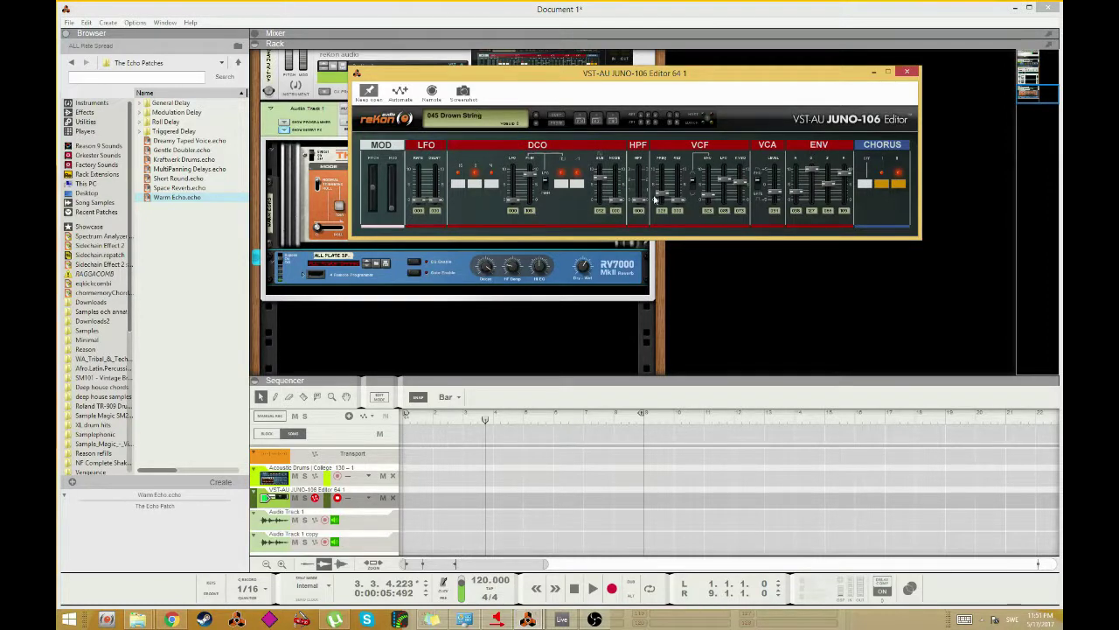
# - Raise the VCA level of the Drown String patch and reposition the JUNO-106 editor window over the rack
pyautogui.moveTo(779, 188); pyautogui.dragTo(781, 176)
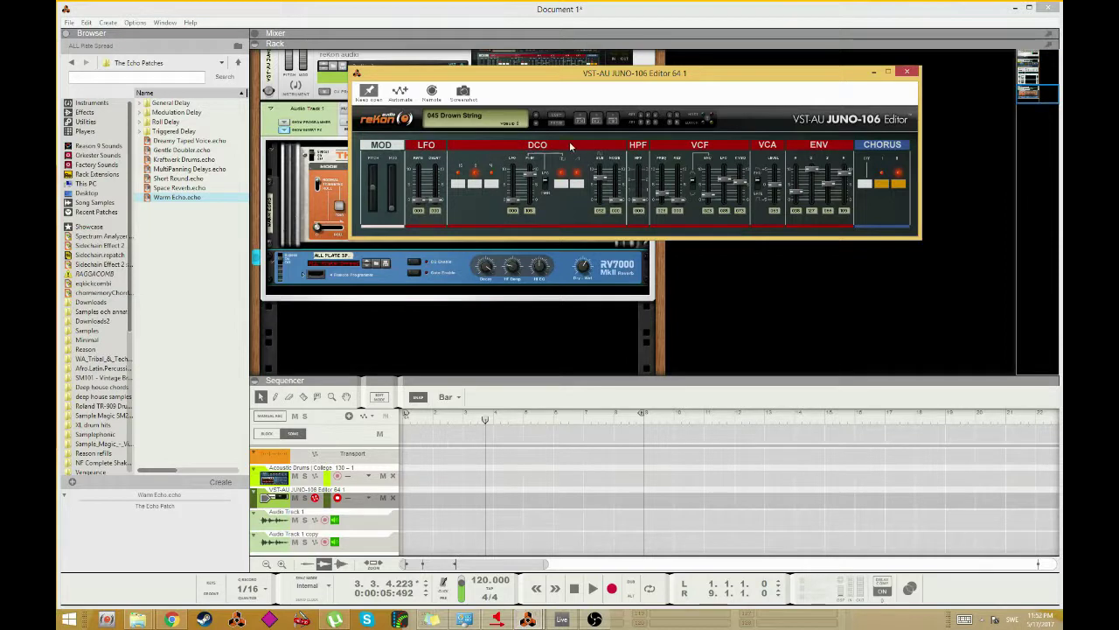
pyautogui.moveTo(610, 79); pyautogui.dragTo(590, 179)
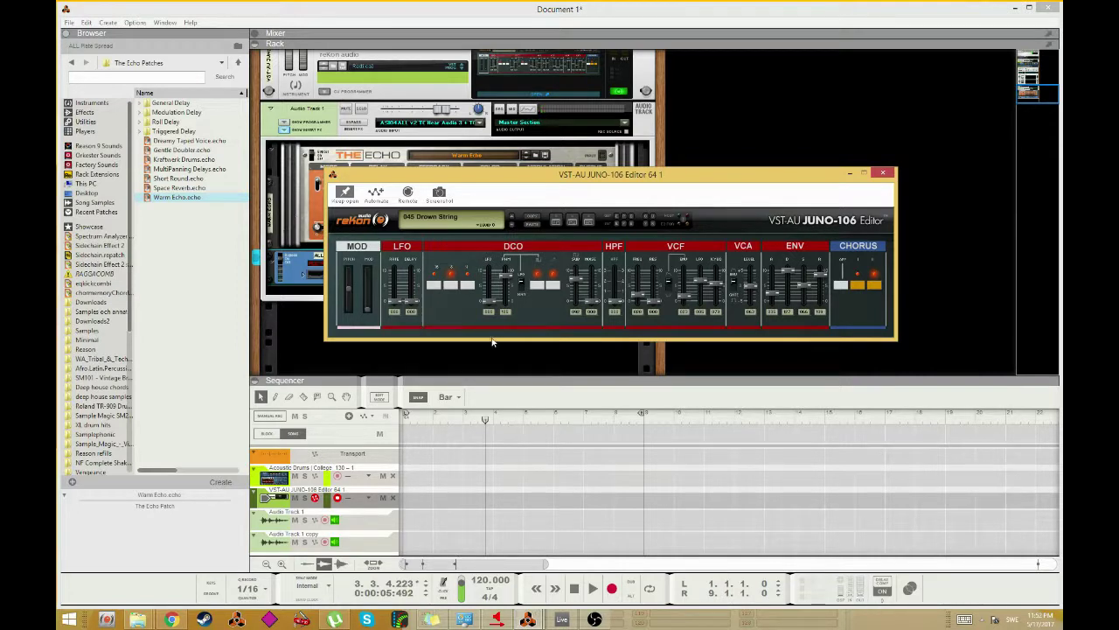
pyautogui.moveTo(517, 178); pyautogui.dragTo(458, 151)
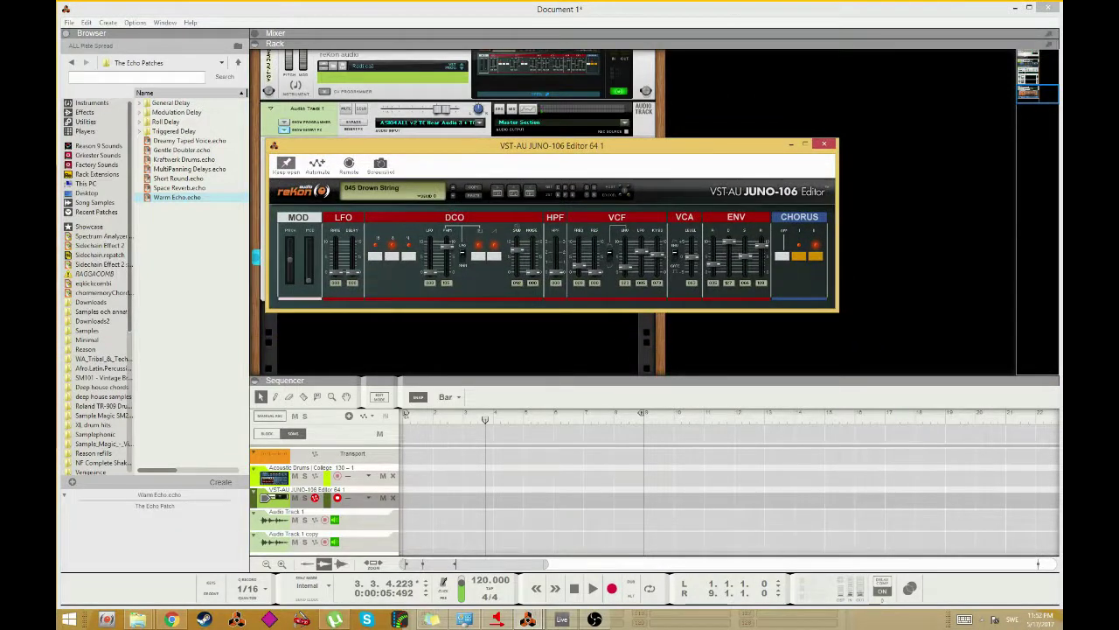